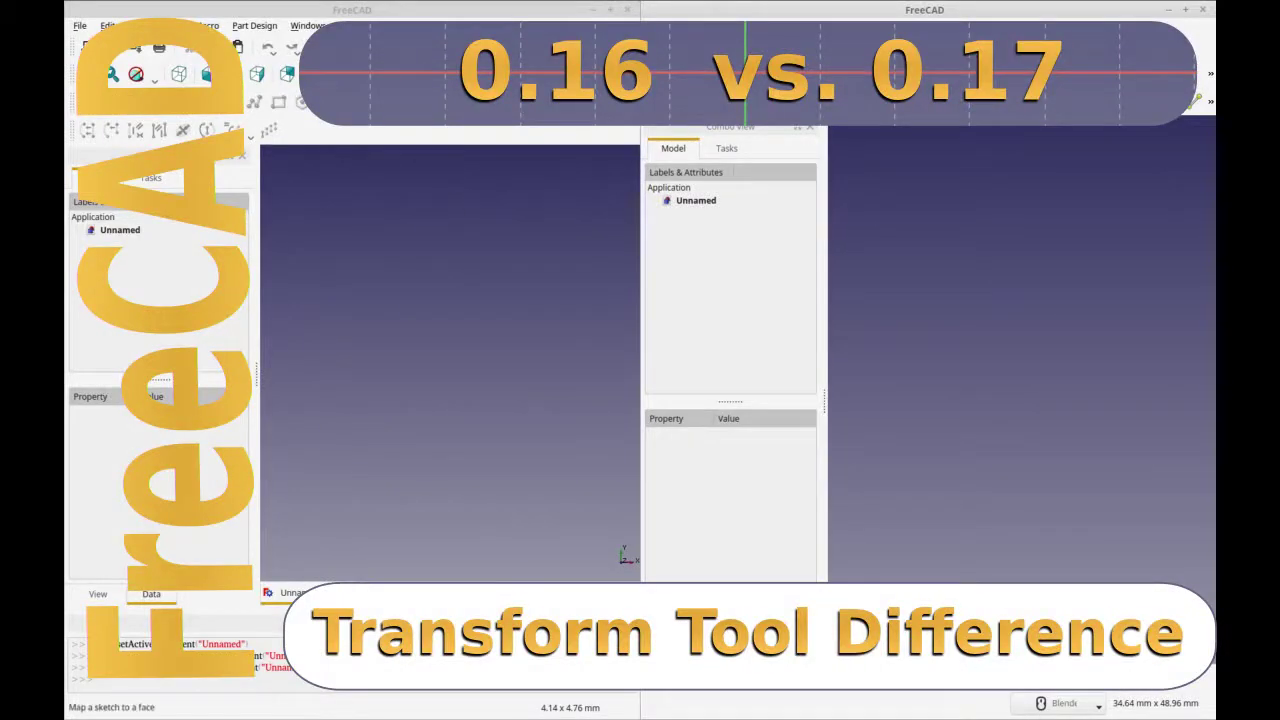
- In the FreeCAD 0.16 window, switch to the Part workbench and create a cube
left_click(442, 47)
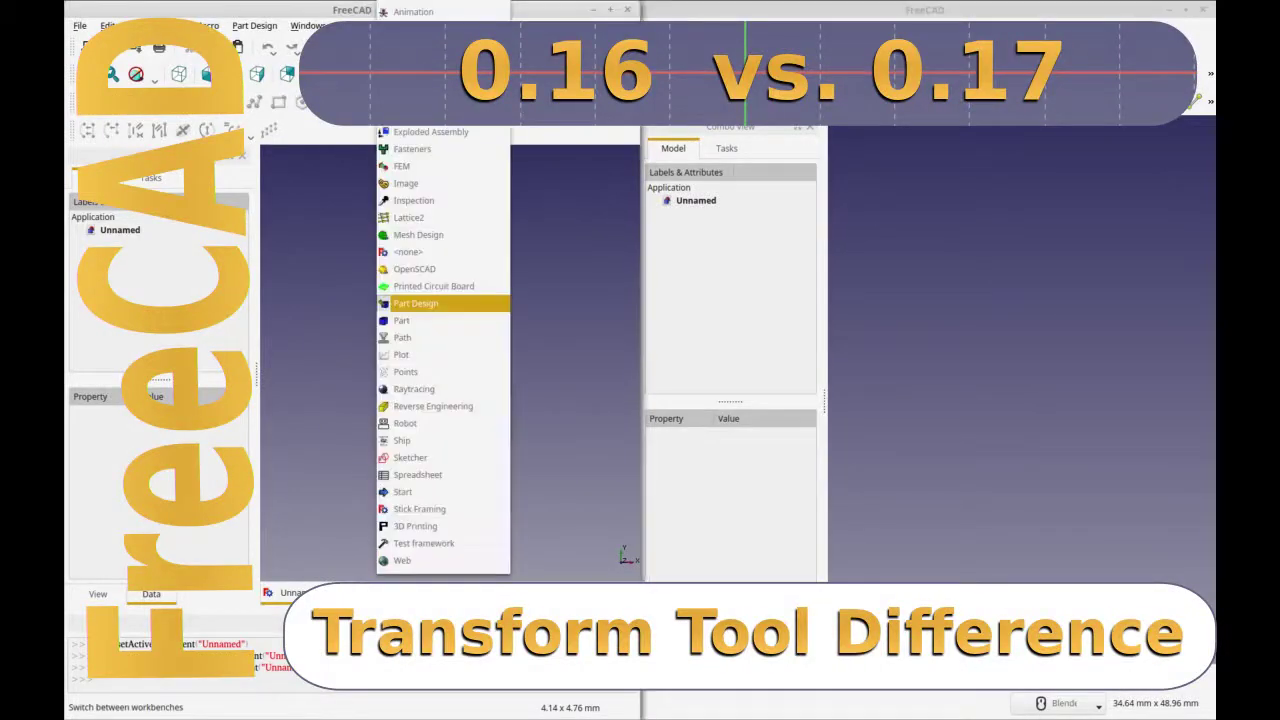
left_click(446, 305)
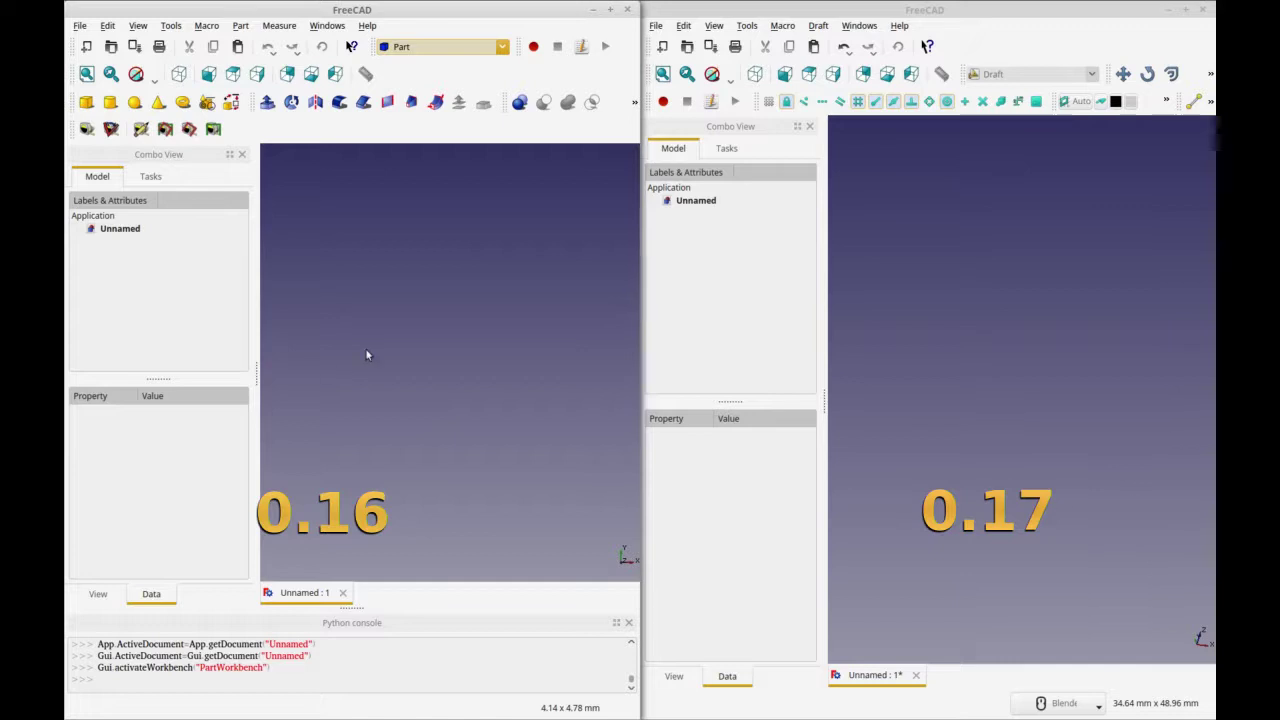
left_click(86, 102)
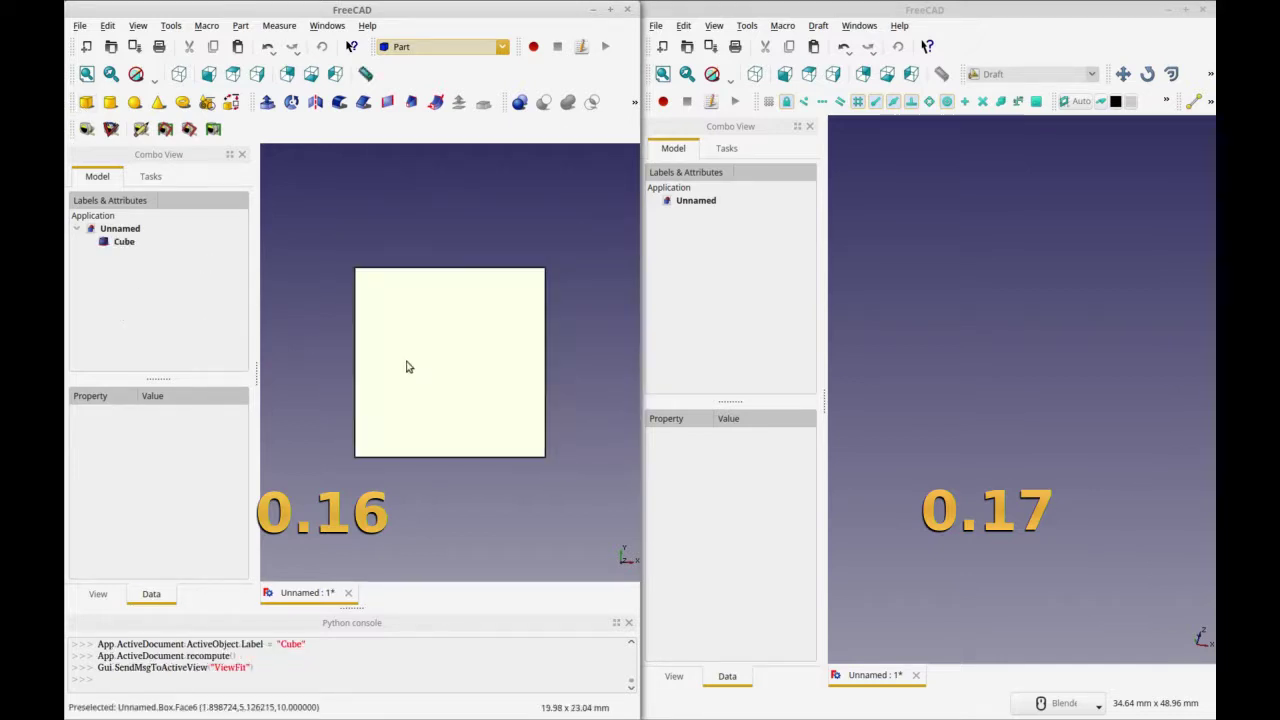
- Start Transform on the 0.16 cube, shift it back and forth along X, and rotate it freely by about 19°
middle_click_drag(405, 361, 344, 404)
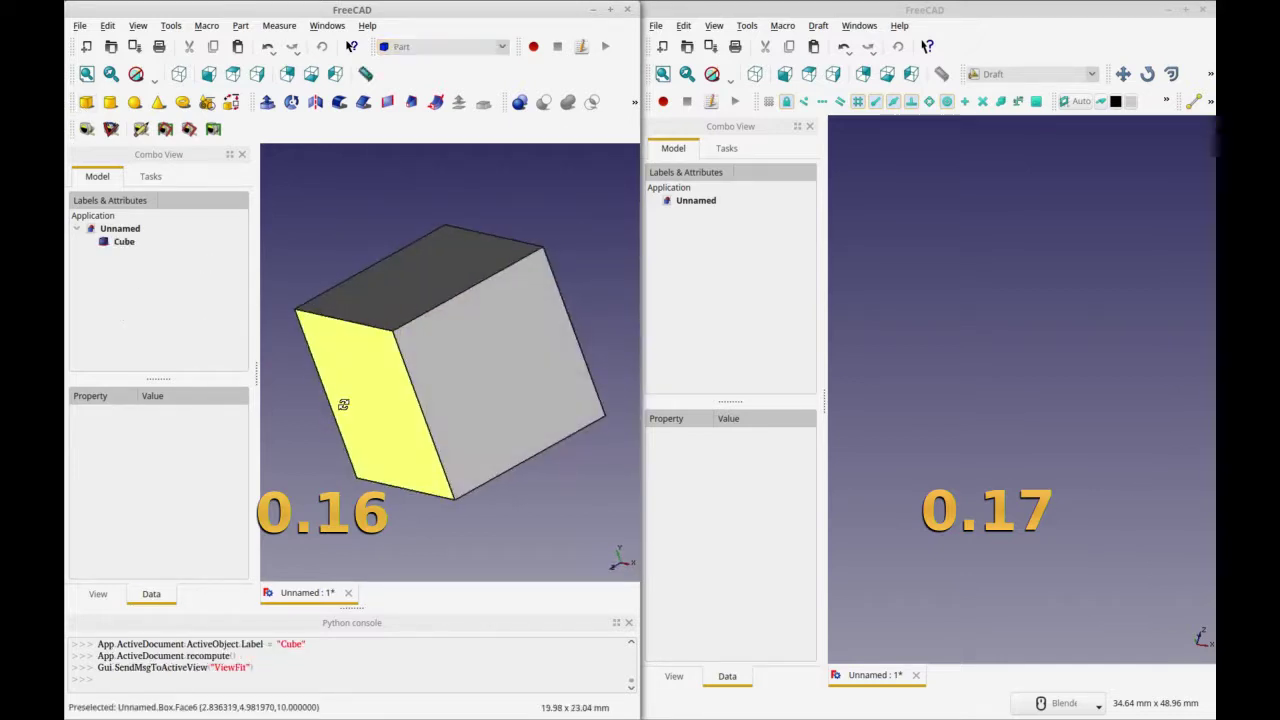
right_click(129, 247)
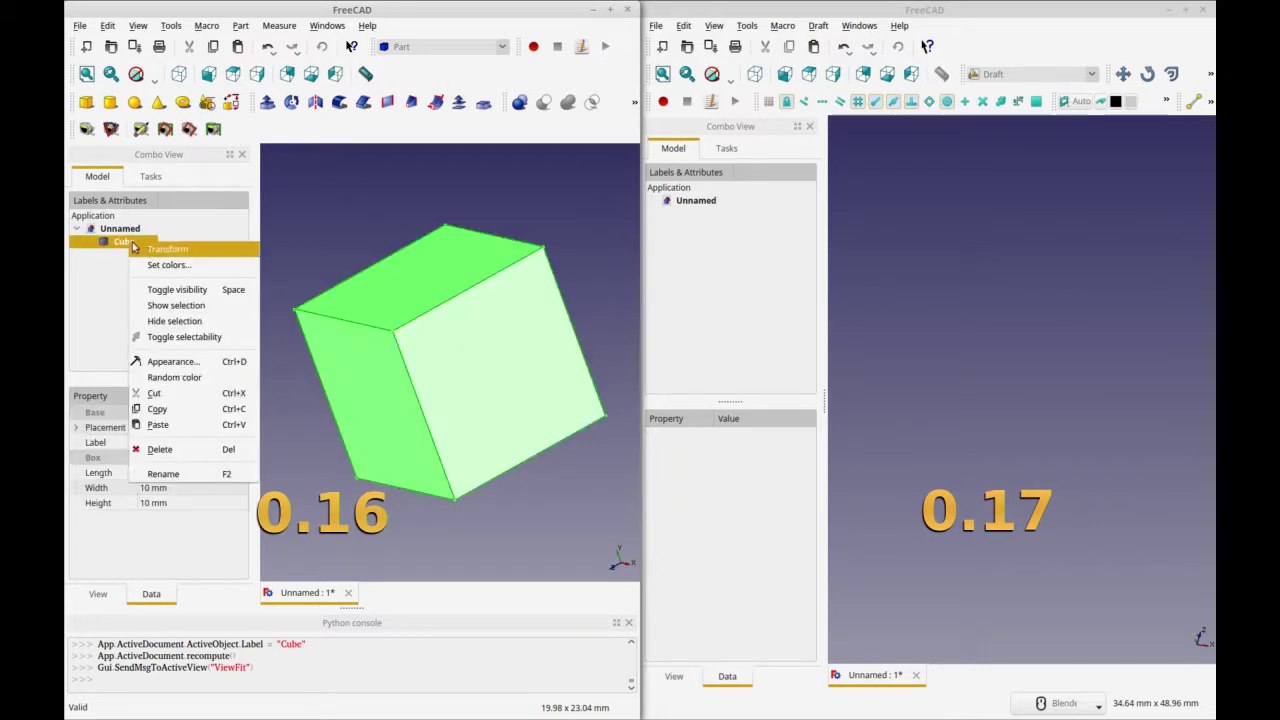
left_click(149, 251)
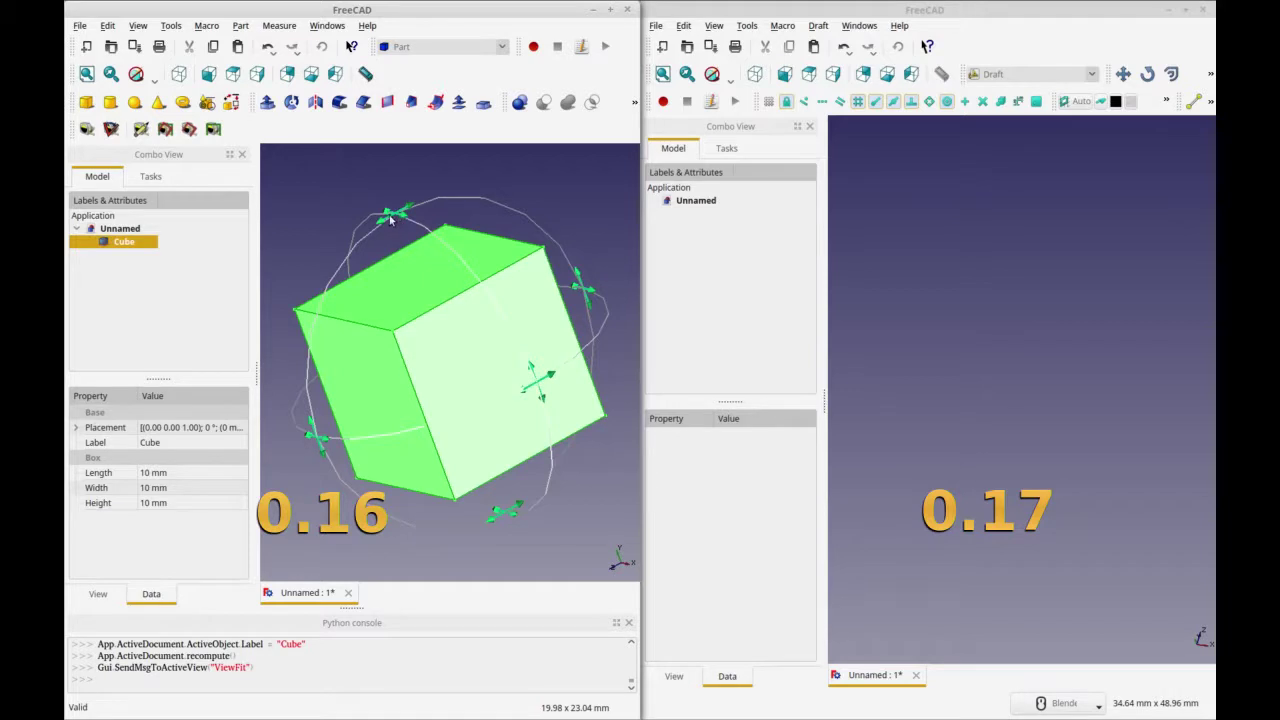
mouse_move(390, 220)
left_mouse_down()
mouse_move(423, 220)
mouse_move(408, 217)
left_mouse_up()
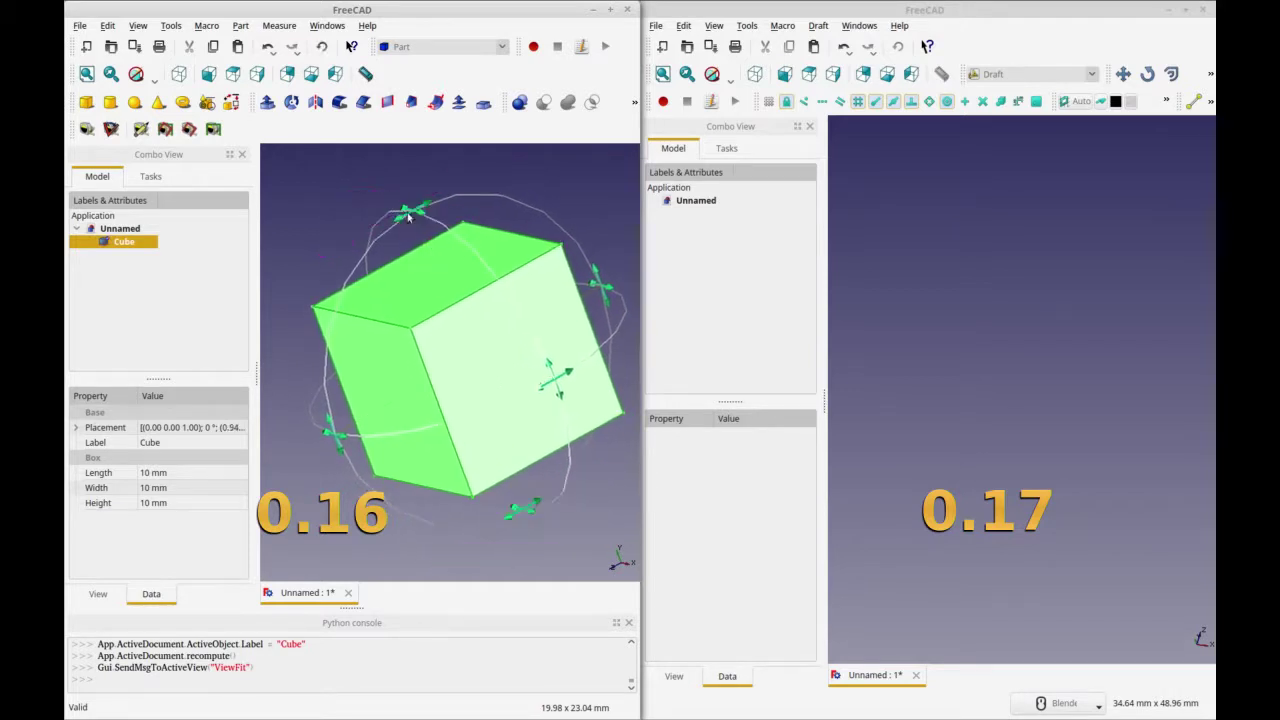
left_click_drag(555, 381, 513, 379)
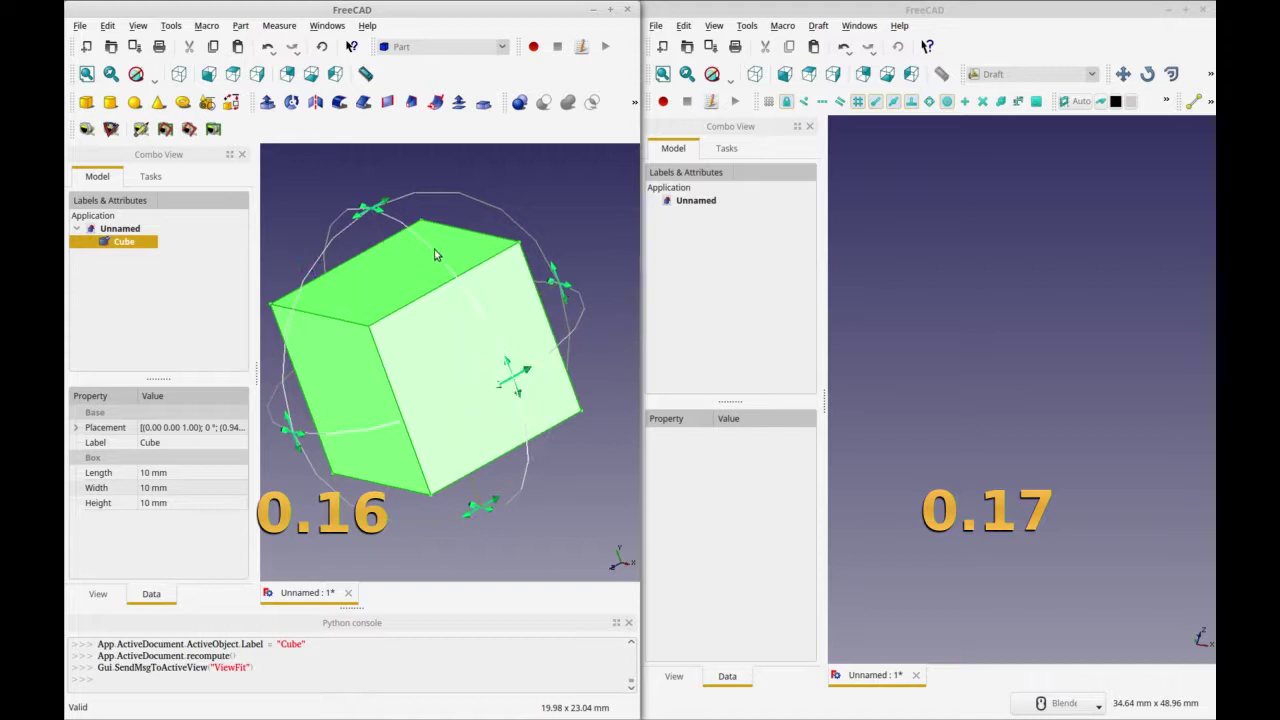
mouse_move(433, 259)
left_mouse_down()
mouse_move(471, 365)
mouse_move(500, 323)
mouse_move(531, 354)
mouse_move(492, 331)
mouse_move(451, 266)
mouse_move(429, 286)
mouse_move(447, 265)
left_mouse_up()
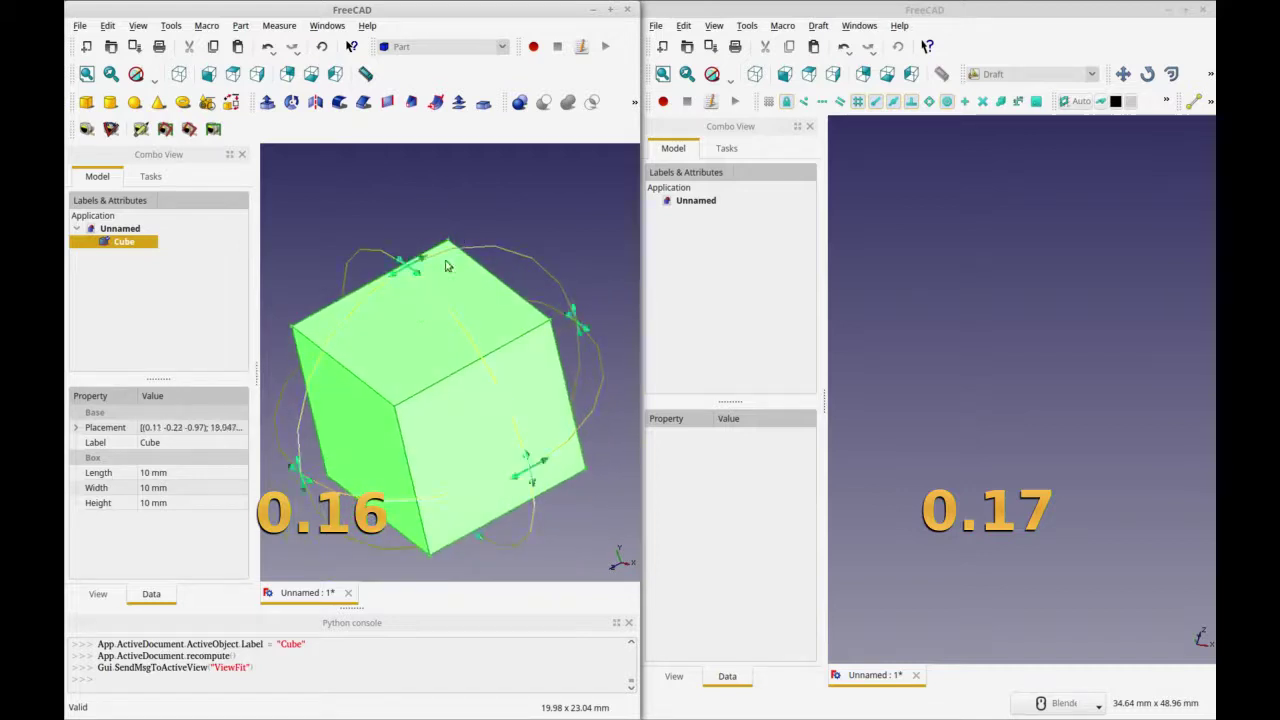
left_click(122, 266)
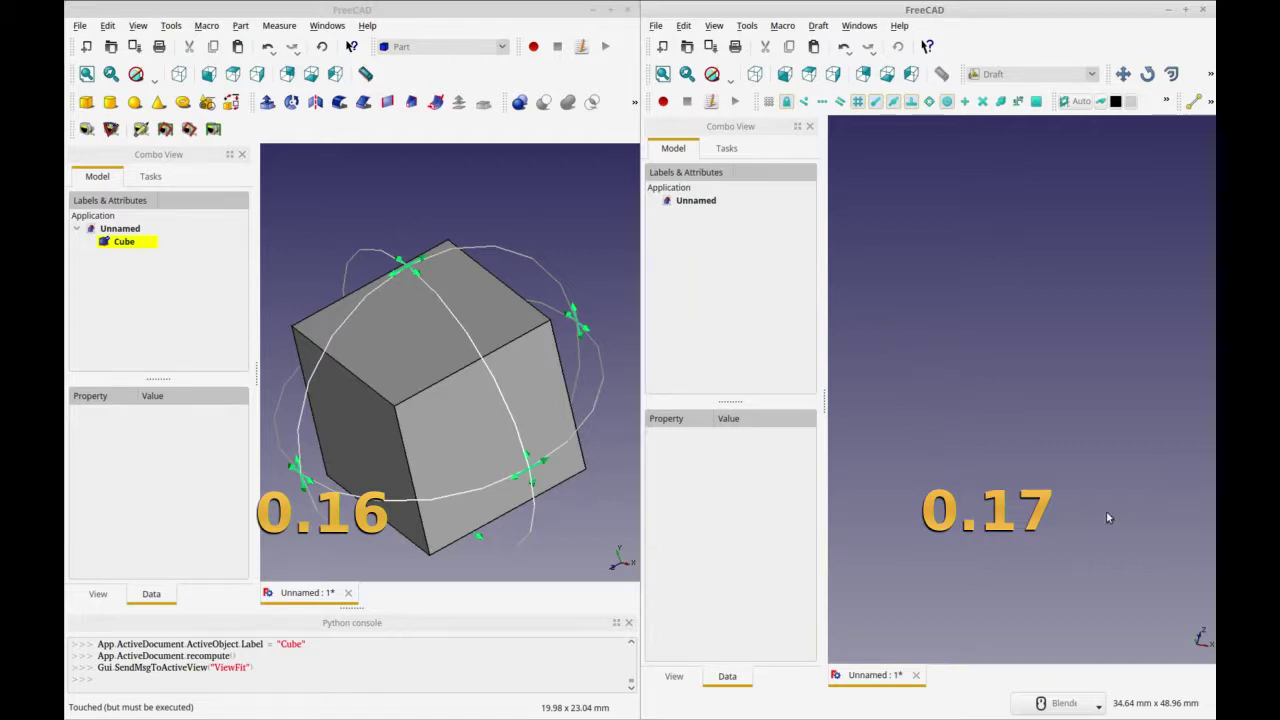
- In the FreeCAD 0.17 window, switch to the Part workbench and create a cube
left_click(1091, 76)
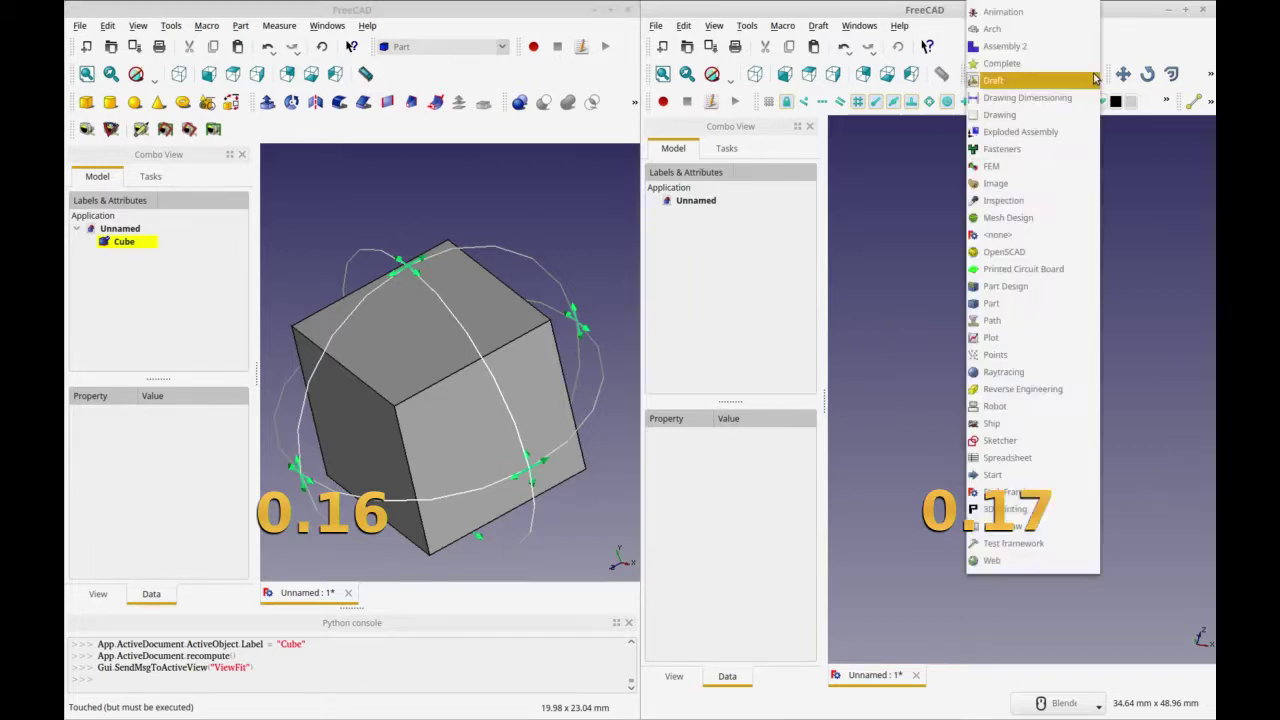
left_click(1038, 286)
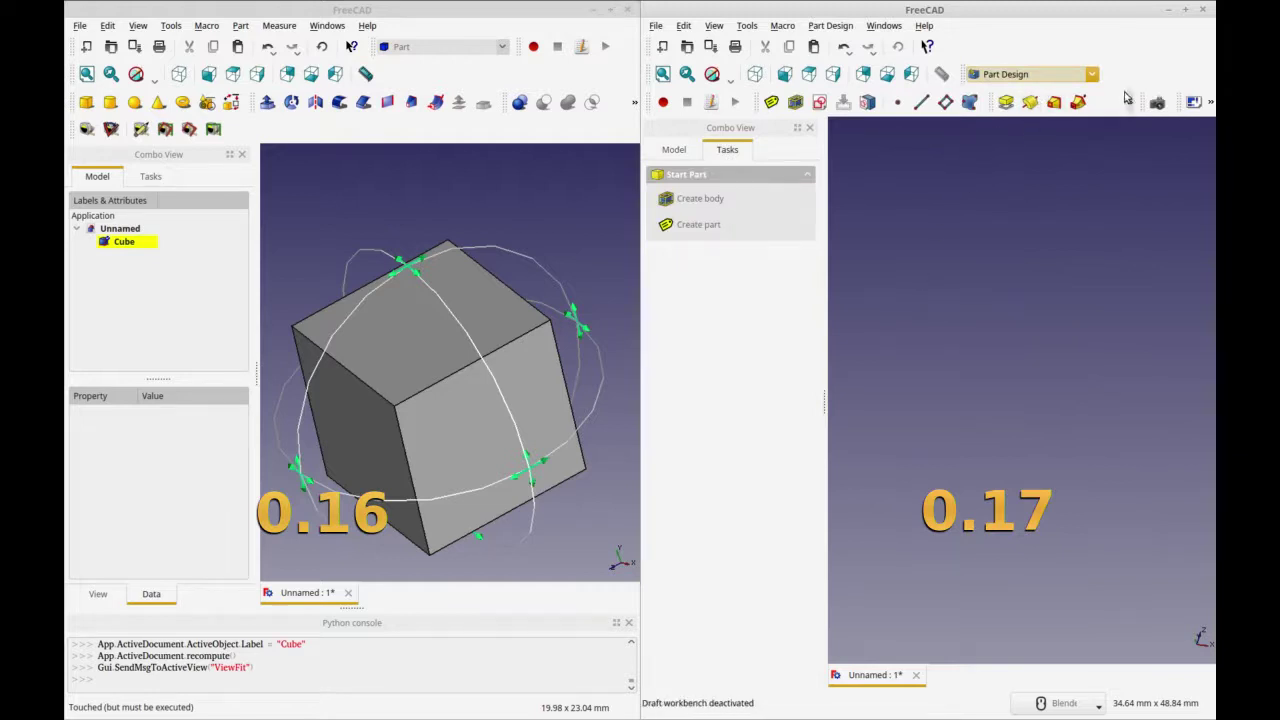
left_click(1091, 74)
left_click(1031, 300)
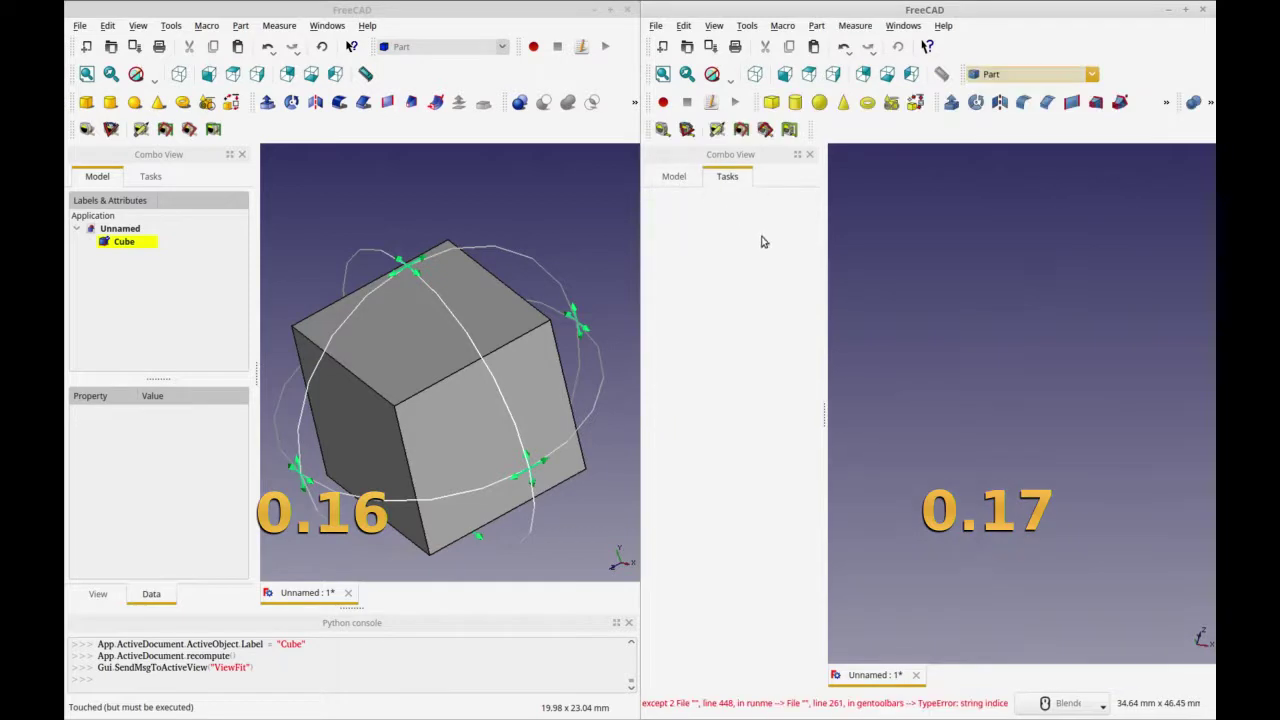
left_click(776, 104)
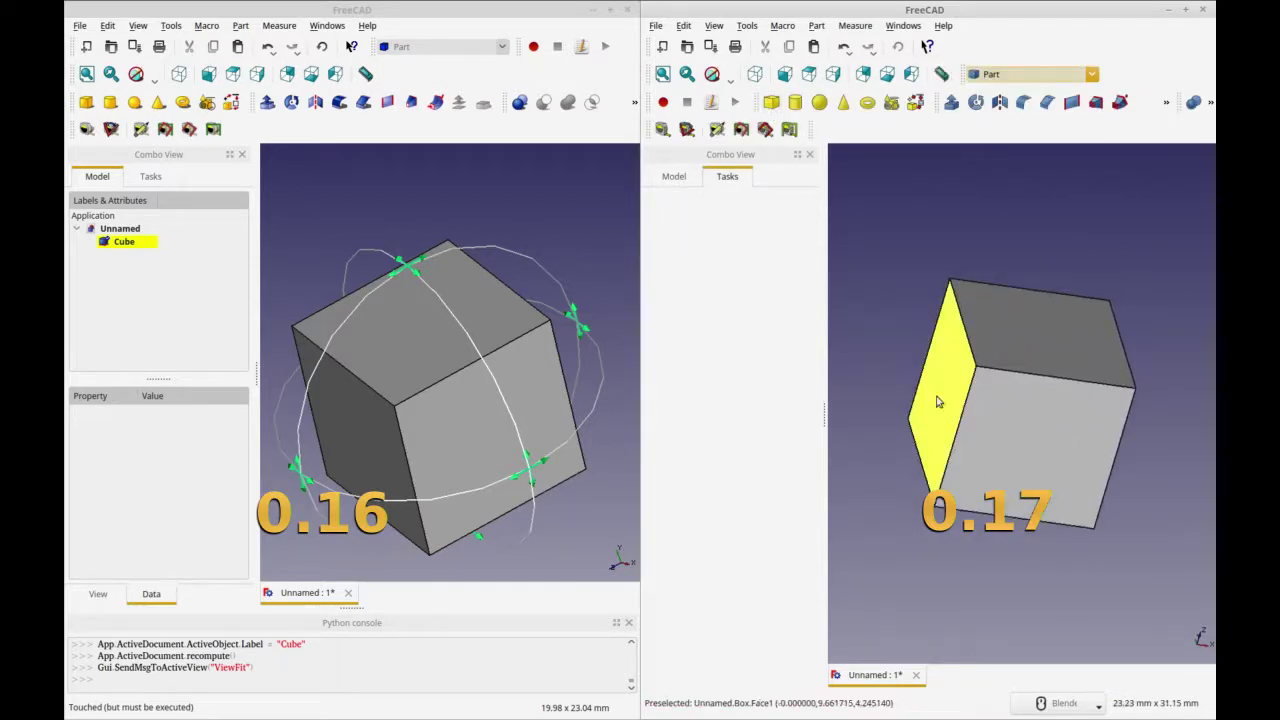
- Start Transform on the 0.17 cube, move it 7 mm up along Z, slide it along X, and test the Y axis handle
middle_click_drag(879, 434, 897, 430)
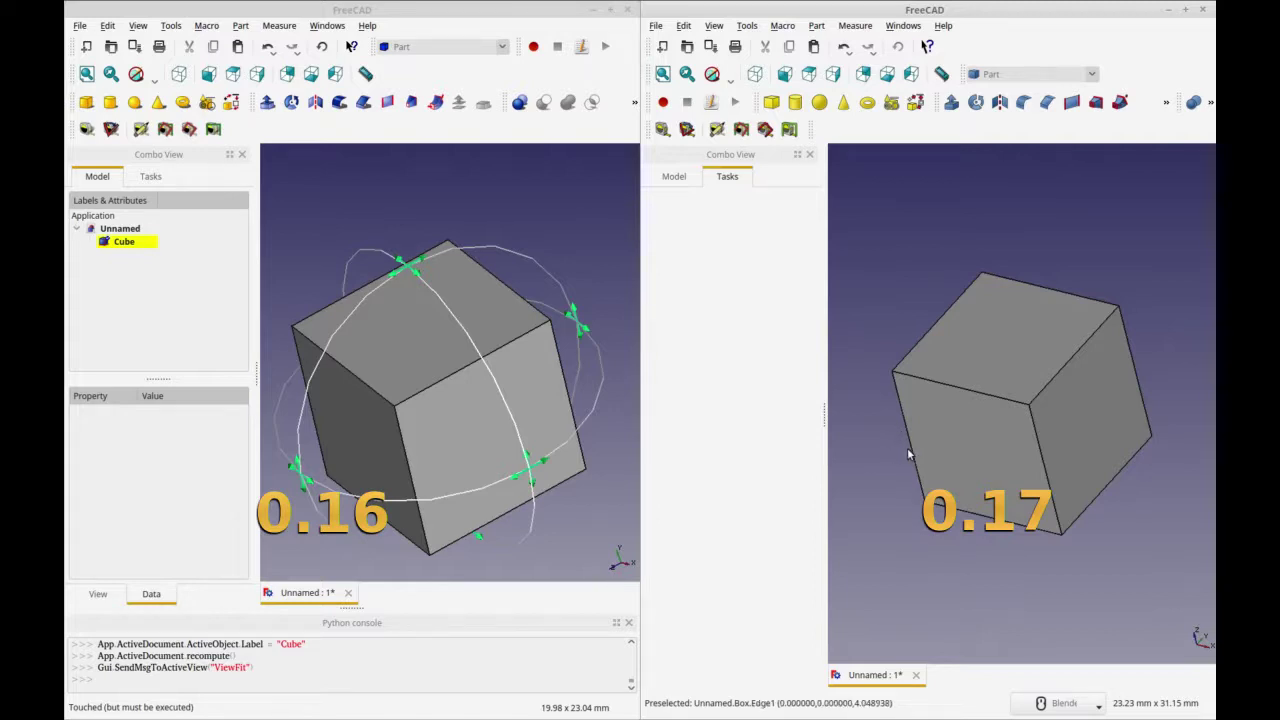
middle_click_drag(926, 463, 717, 450)
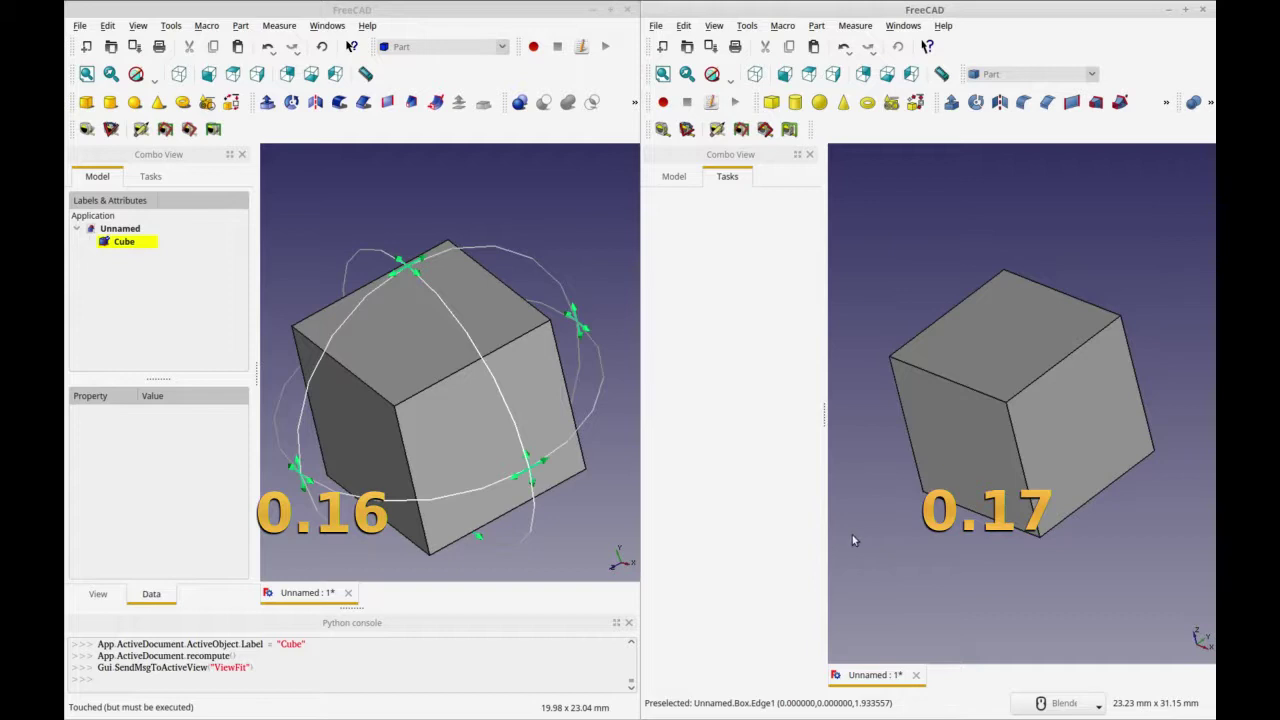
left_click(971, 371)
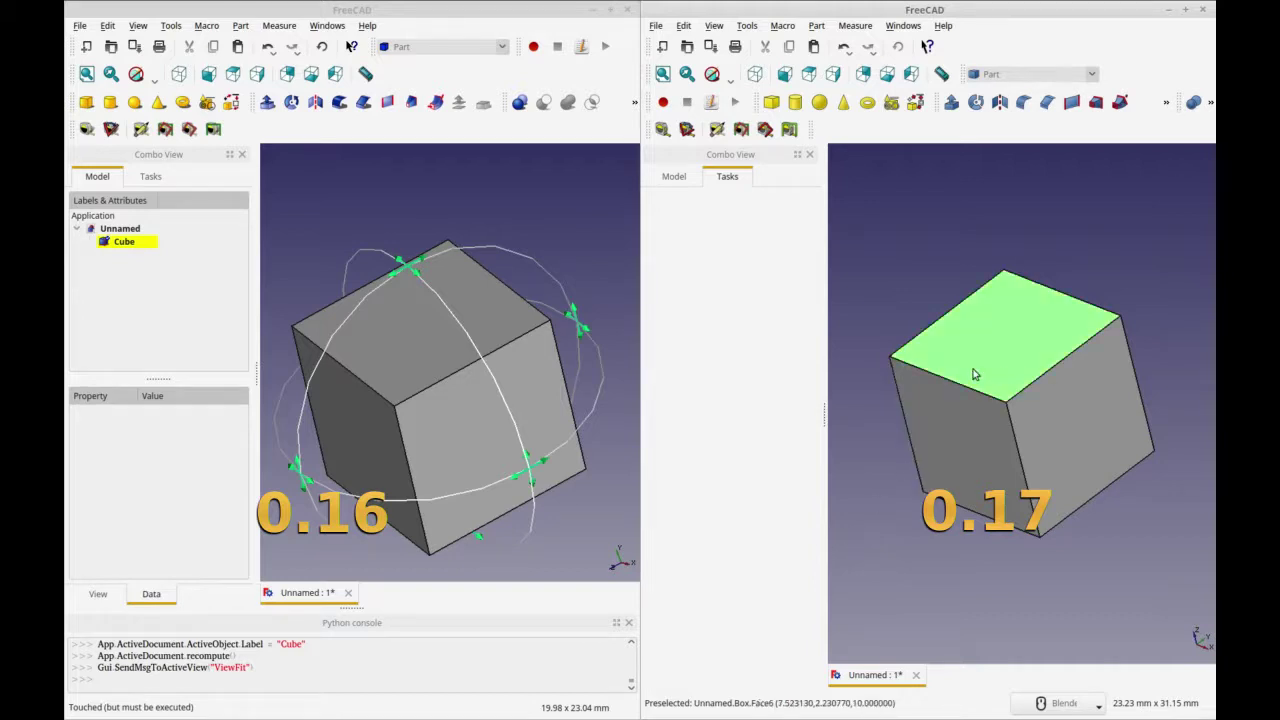
left_click(673, 176)
double_click(693, 248)
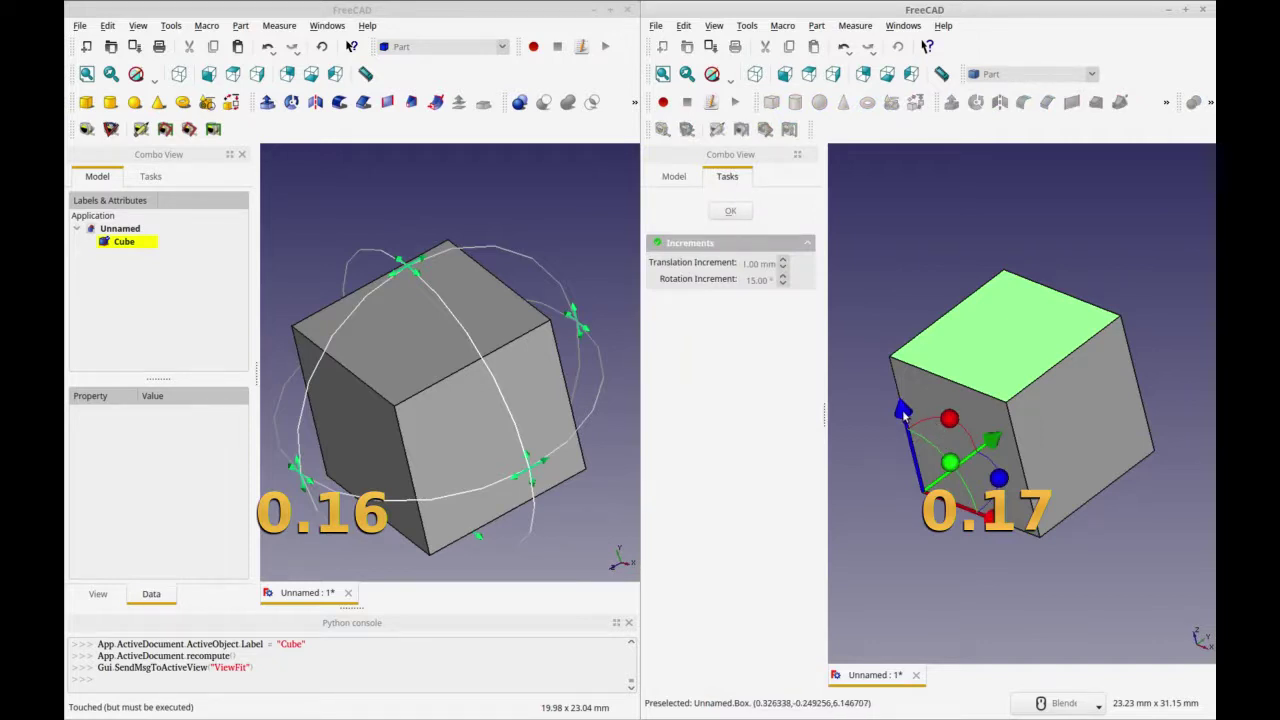
left_click_drag(902, 412, 879, 318)
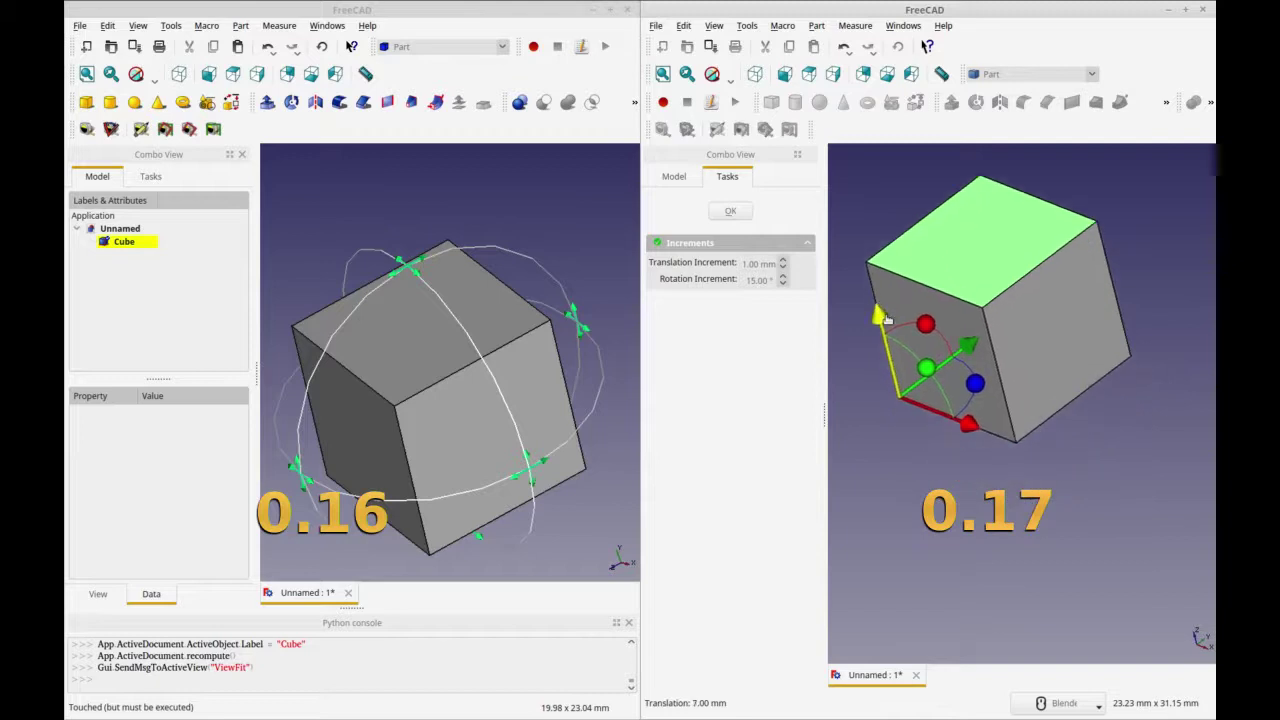
left_click_drag(968, 426, 1036, 445)
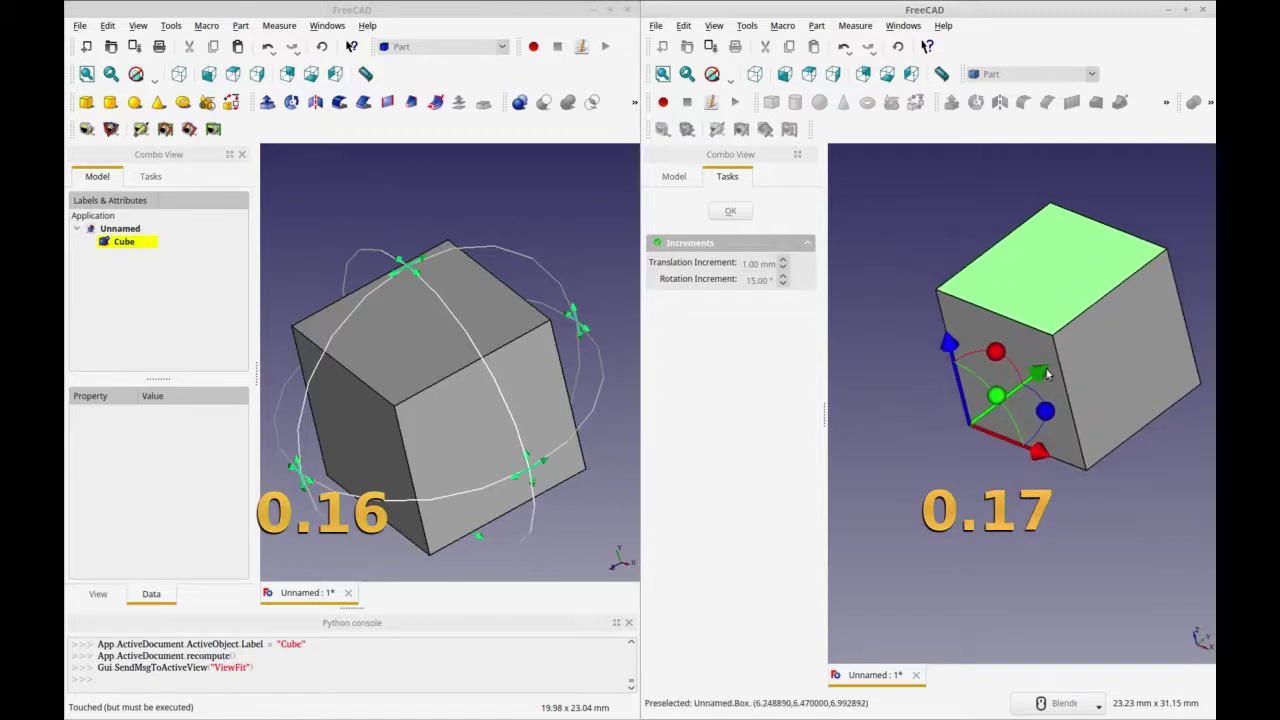
mouse_move(1047, 375)
left_mouse_down()
mouse_move(1085, 345)
mouse_move(1040, 377)
left_mouse_up()
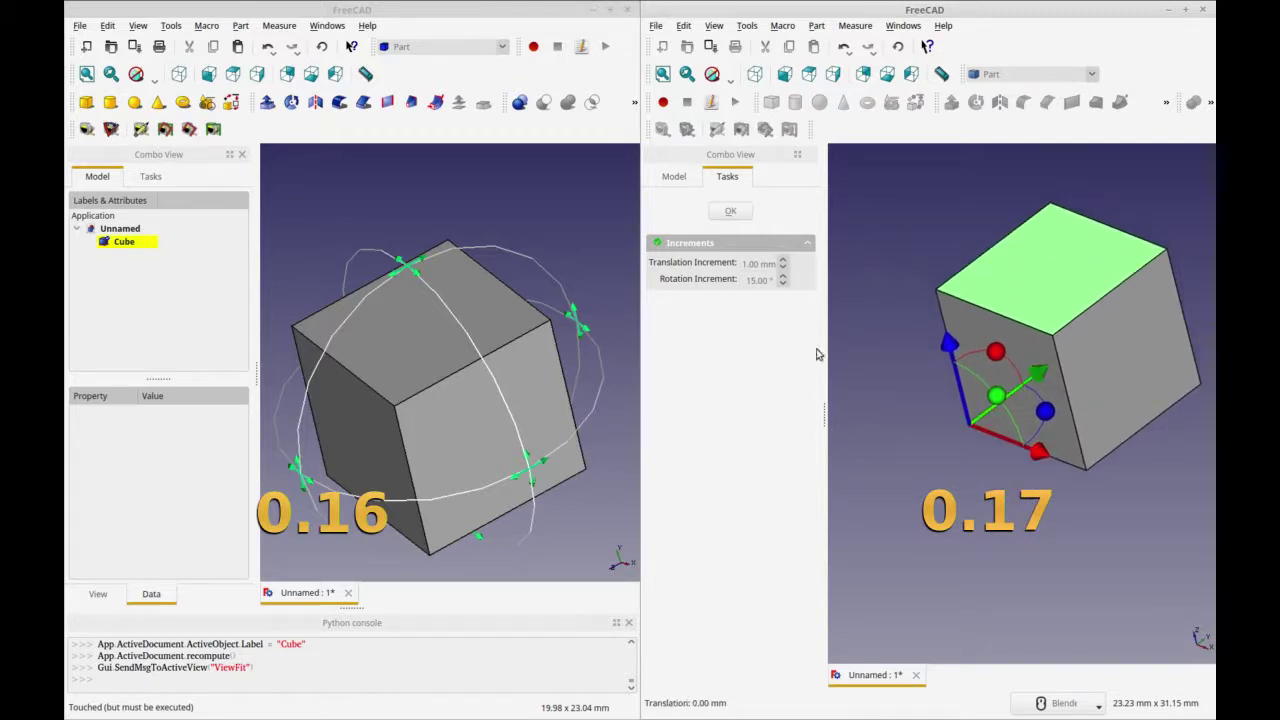
- Try editing the translation increment of the 0.17 cube's Transform tool
left_click(763, 265)
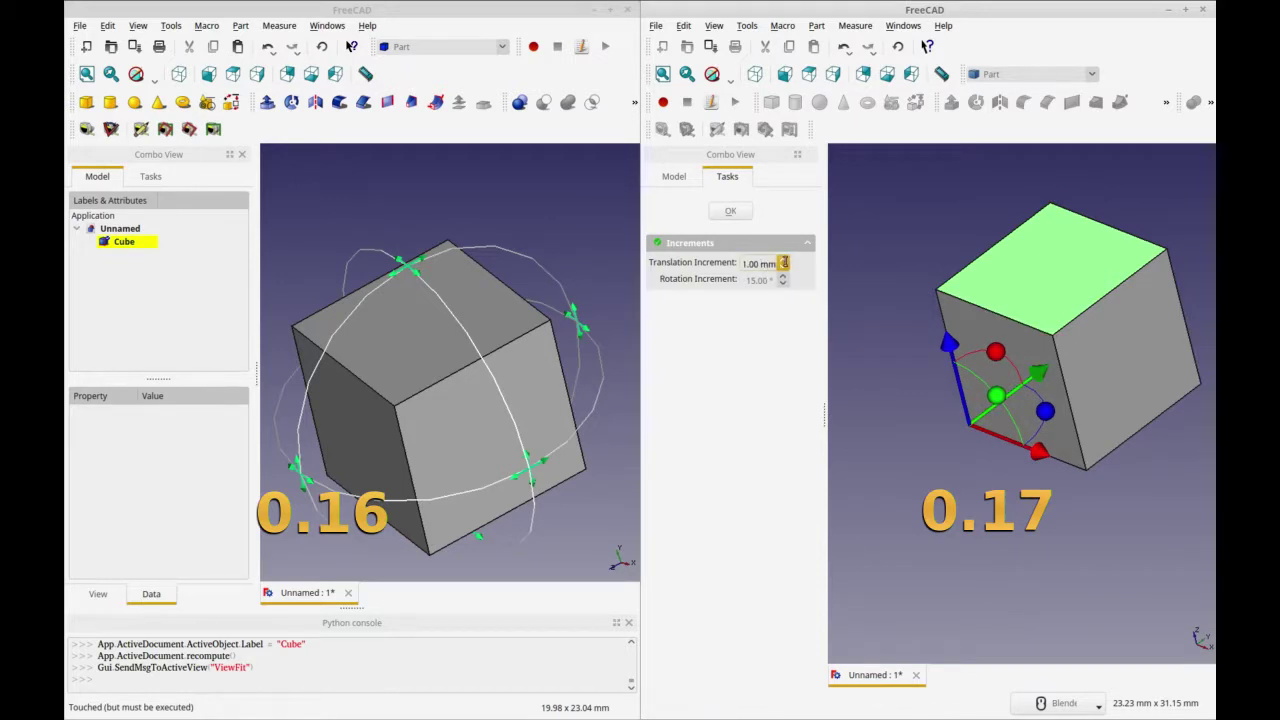
left_click(784, 260)
left_click(745, 264)
type("0")
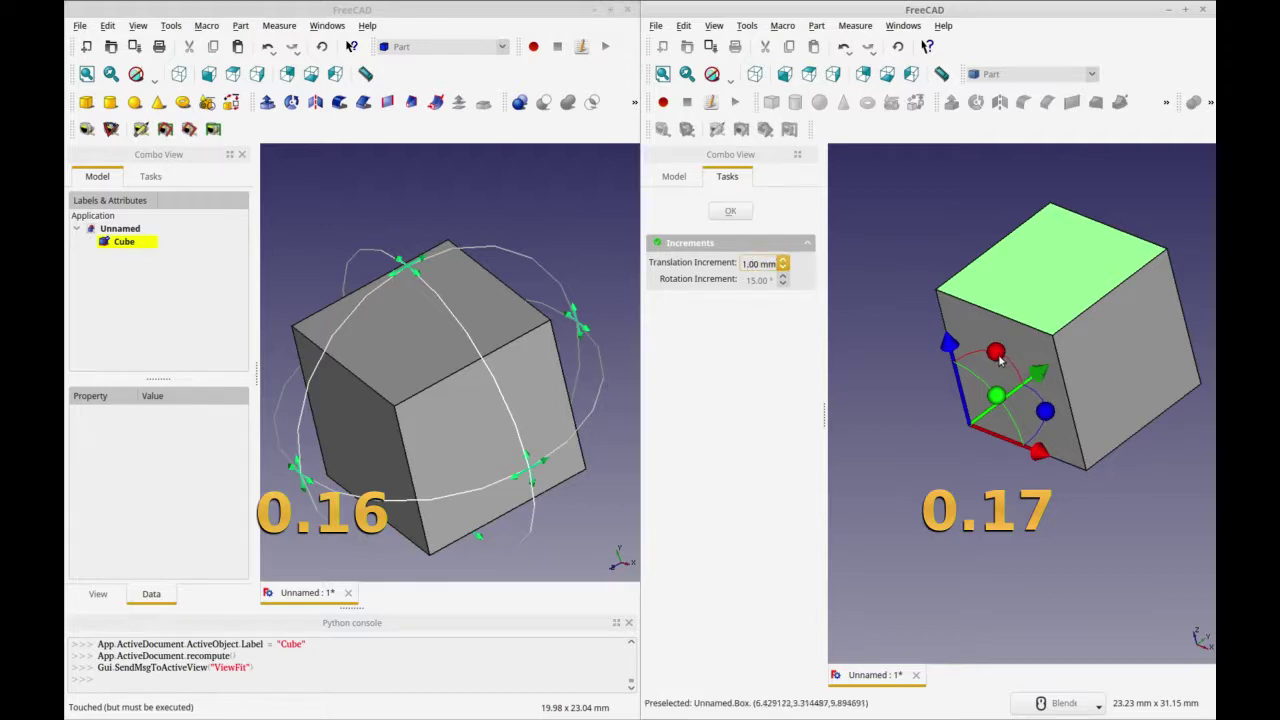
- Rotate the cube about its X axis with the 15° increment, test the Z rotation handle, and rotate the cube back upright
left_click_drag(1000, 358, 975, 370)
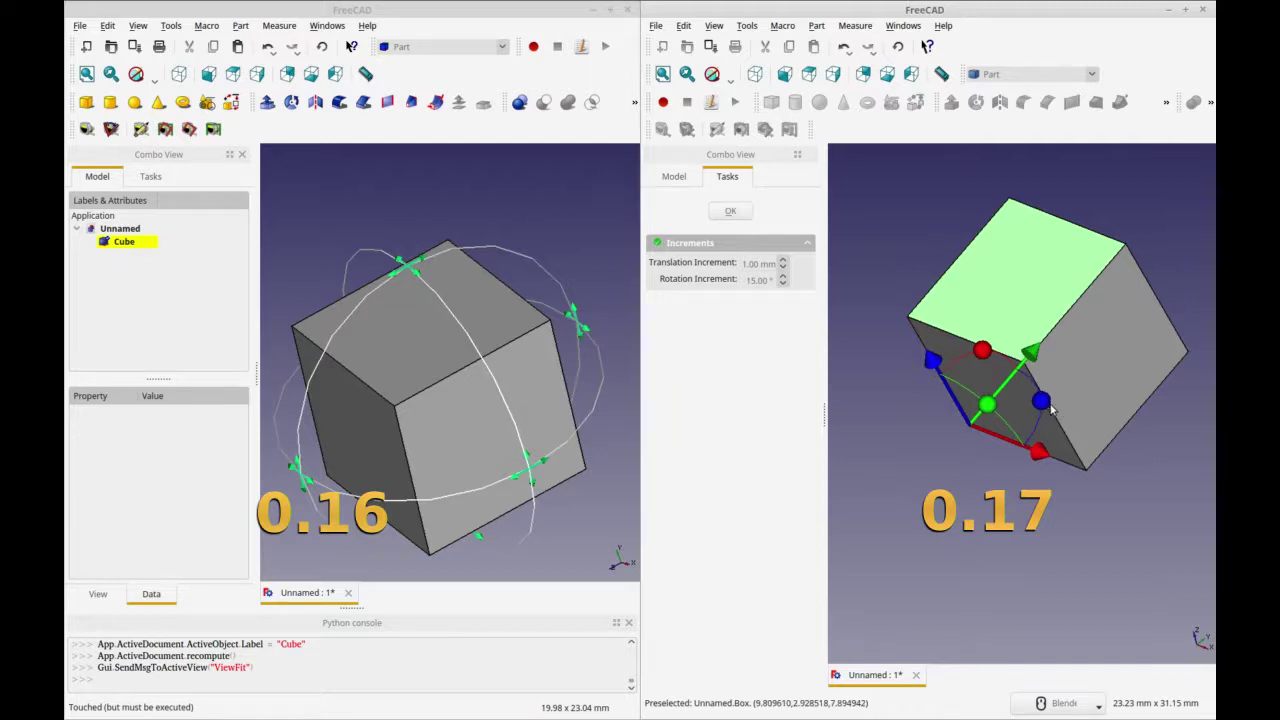
mouse_move(1042, 402)
left_mouse_down()
mouse_move(1042, 381)
mouse_move(1038, 400)
left_mouse_up()
middle_click_drag(988, 486, 955, 529, "shift")
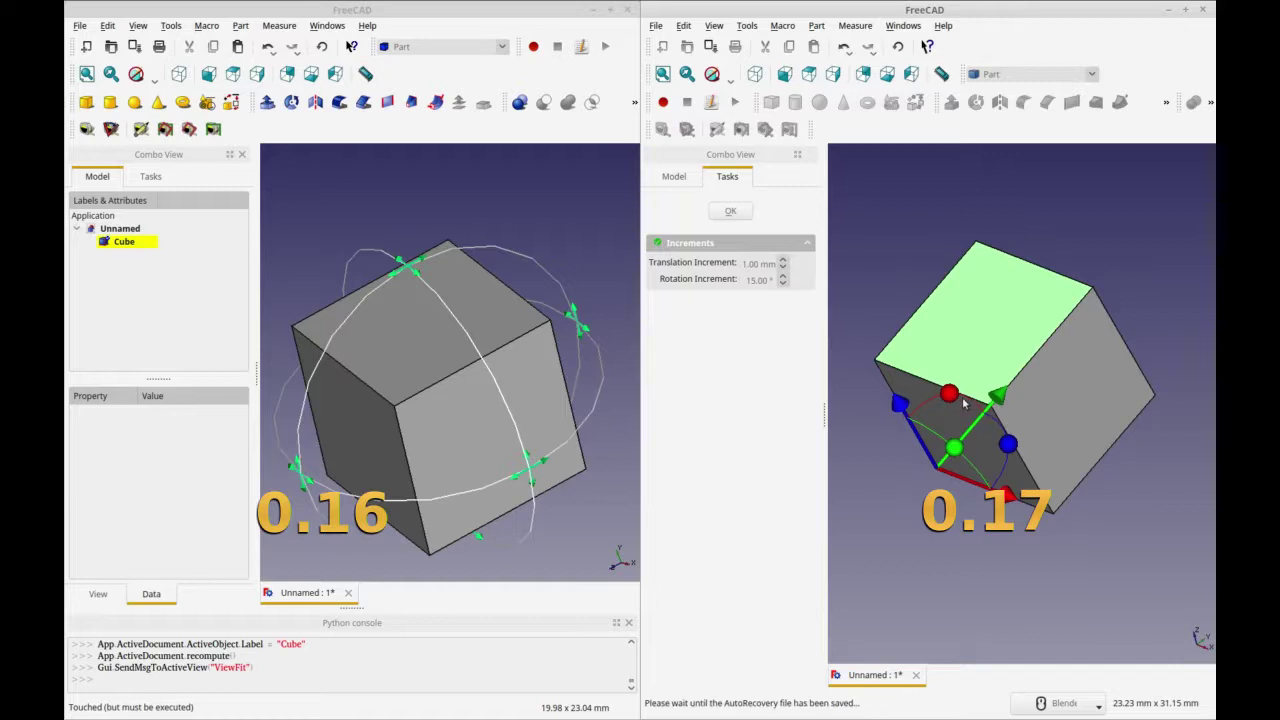
left_click_drag(951, 394, 973, 396)
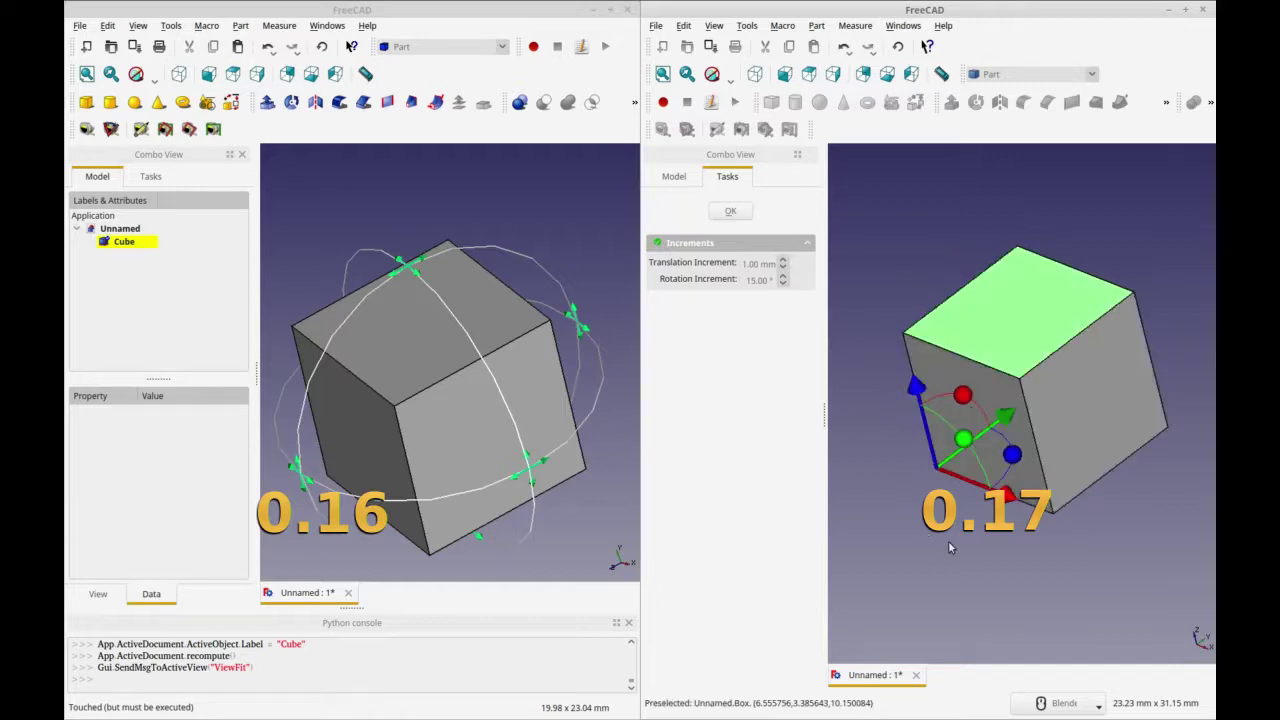
- Accept the Transform on the 0.17 cube and close its task
left_click(674, 177)
left_click(726, 177)
left_click(726, 211)
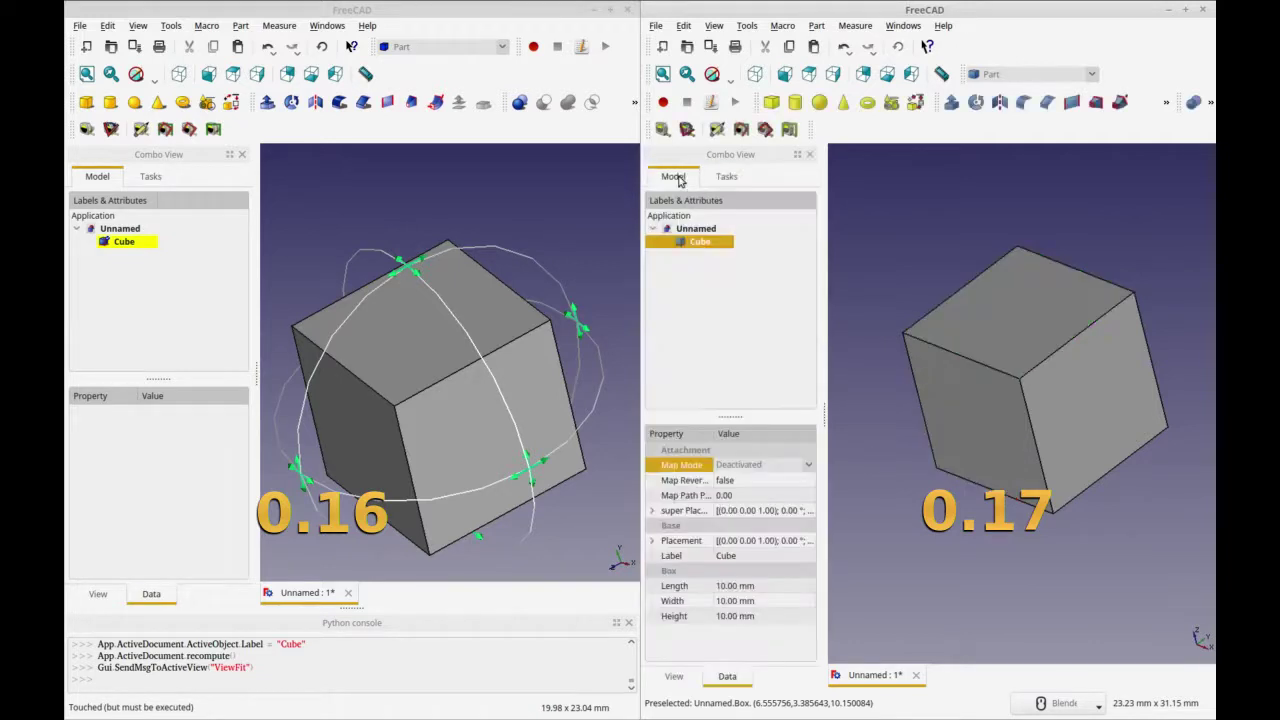
- Switch to the Draft workbench and draw a filled rectangle about 14.8 mm by 8.8 mm beside the cube
left_click(1035, 74)
left_click(1000, 200)
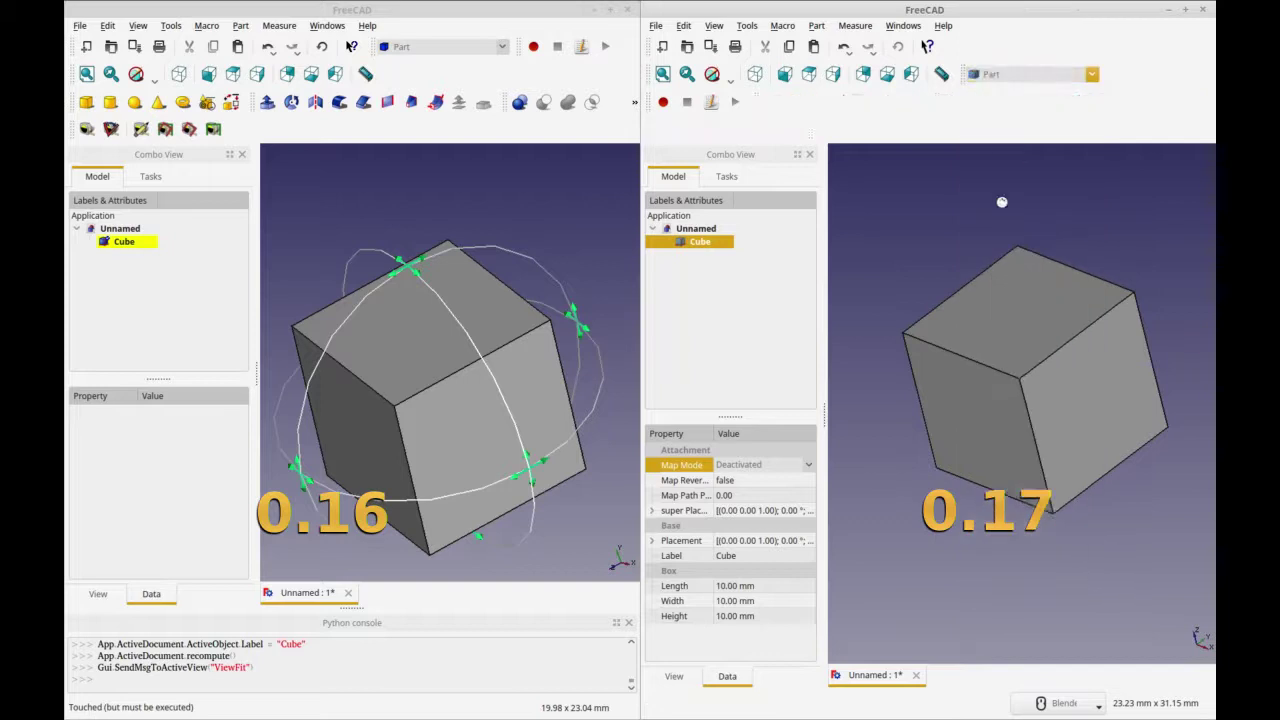
scroll(967, 289, "down", 2)
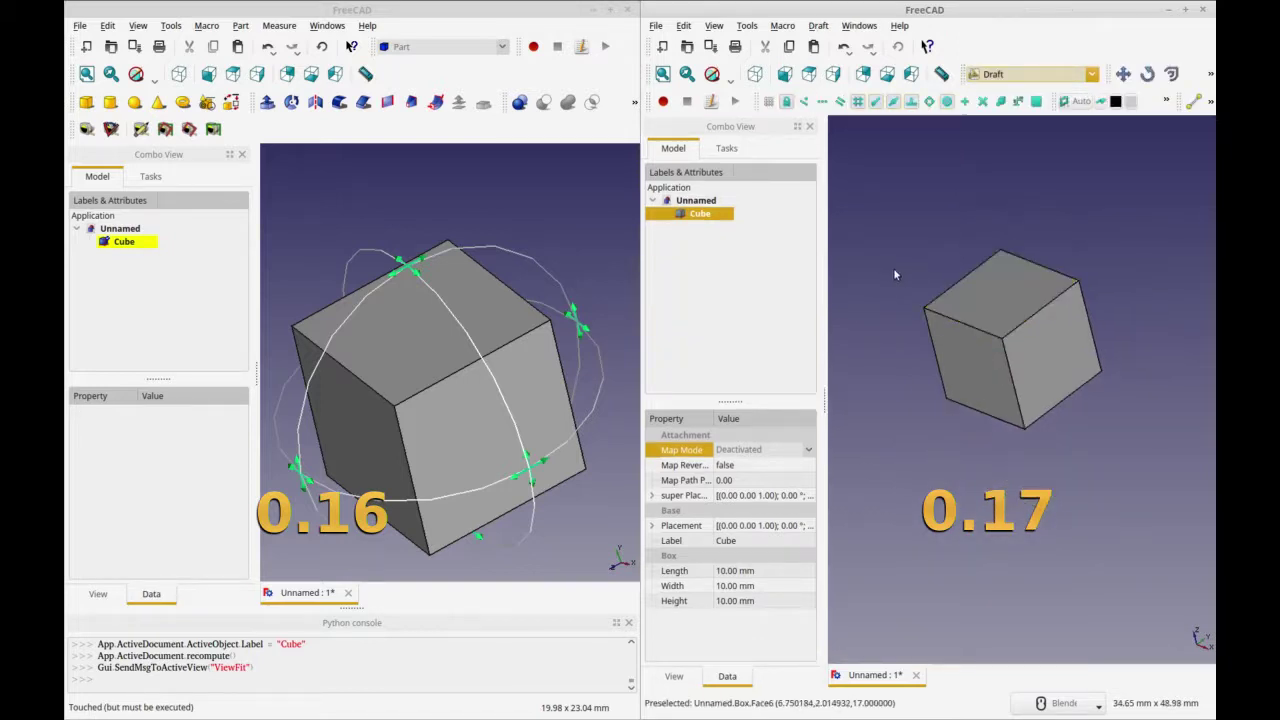
middle_click_drag(894, 269, 994, 265, "shift")
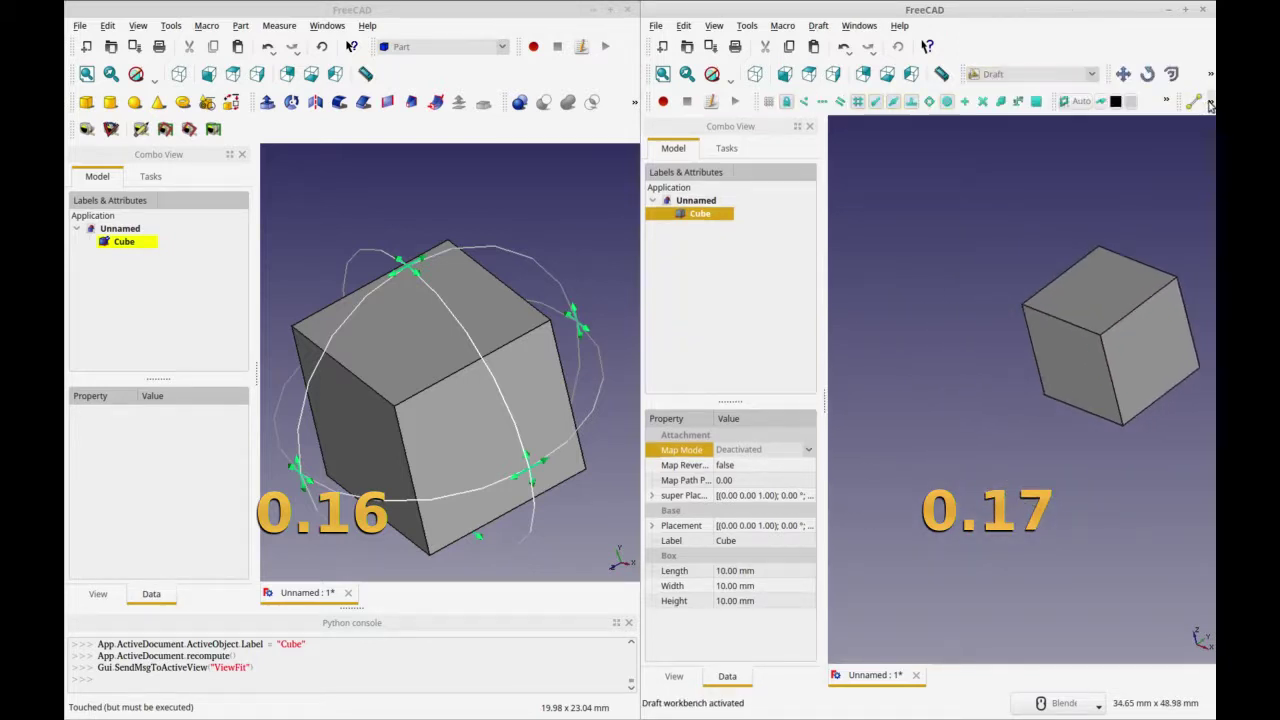
left_click(1210, 101)
left_click(1171, 125)
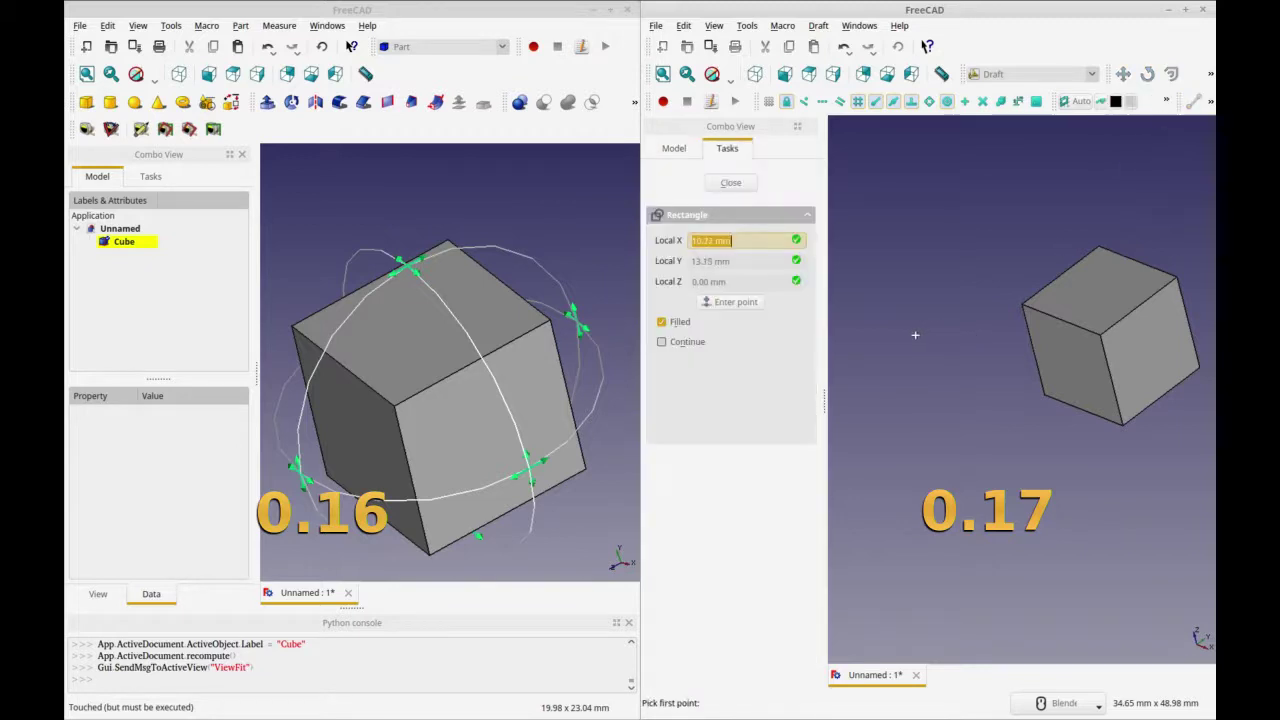
left_click(898, 331)
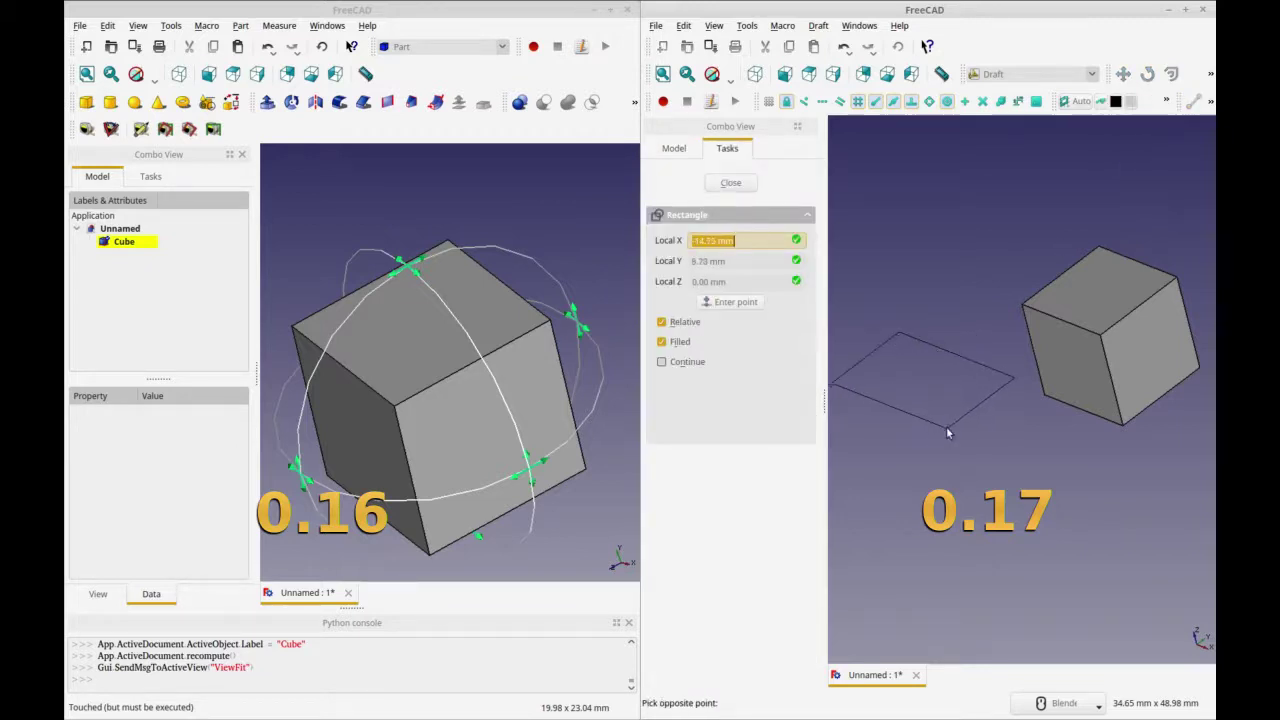
left_click(946, 427)
left_click(958, 470)
left_click(947, 412)
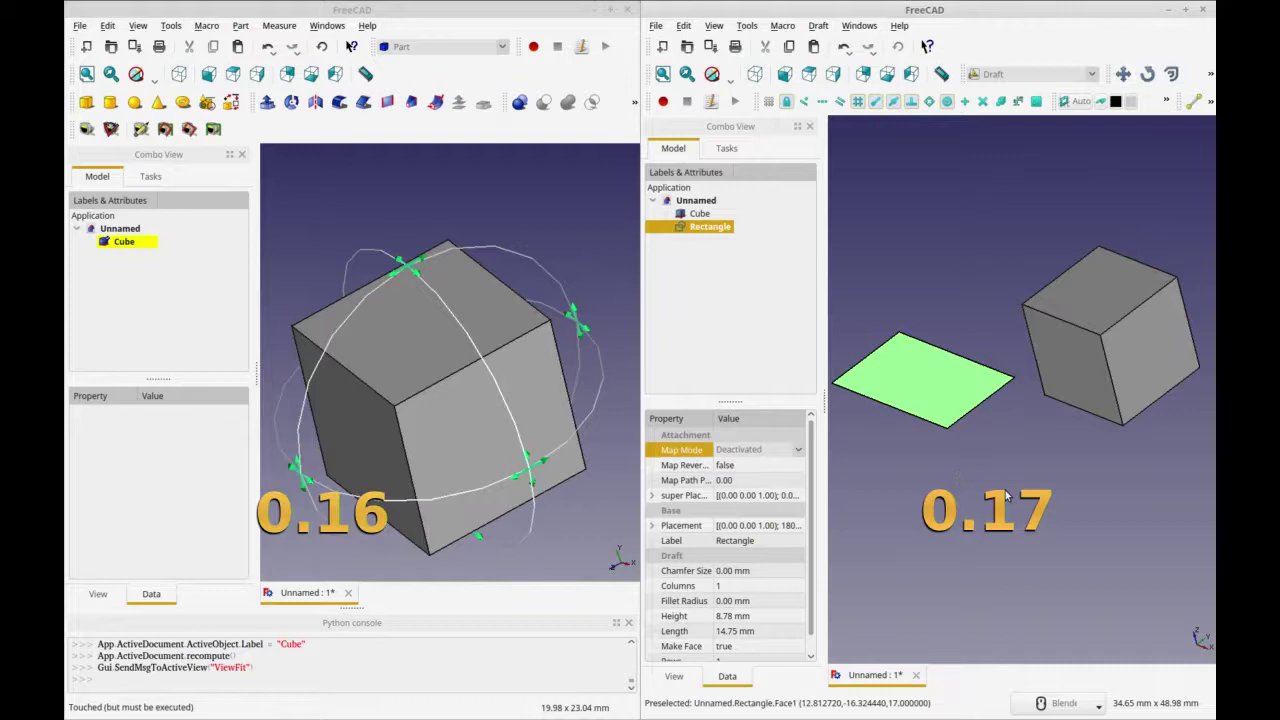
- Try to extrude the 0.17 rectangle with the Draft Trimex tool by picking a distance point on its face
left_click(1210, 77)
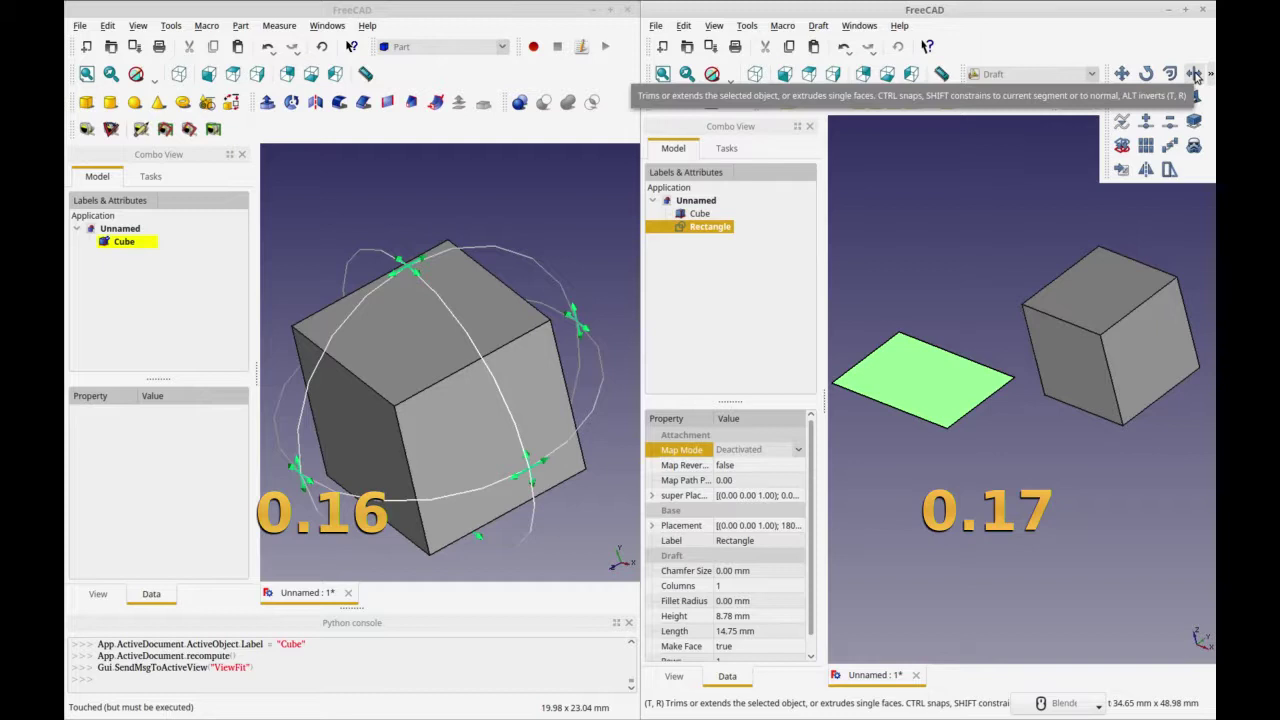
left_click(1196, 77)
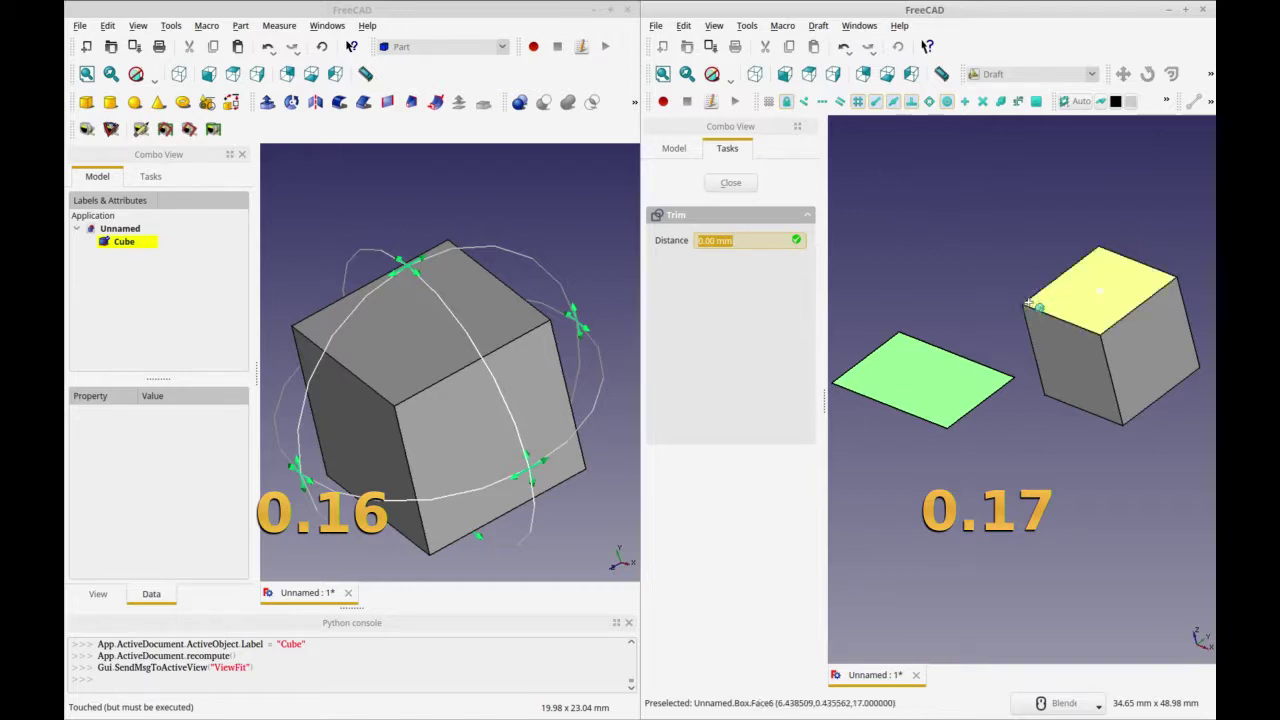
left_click(955, 395)
left_click(958, 394)
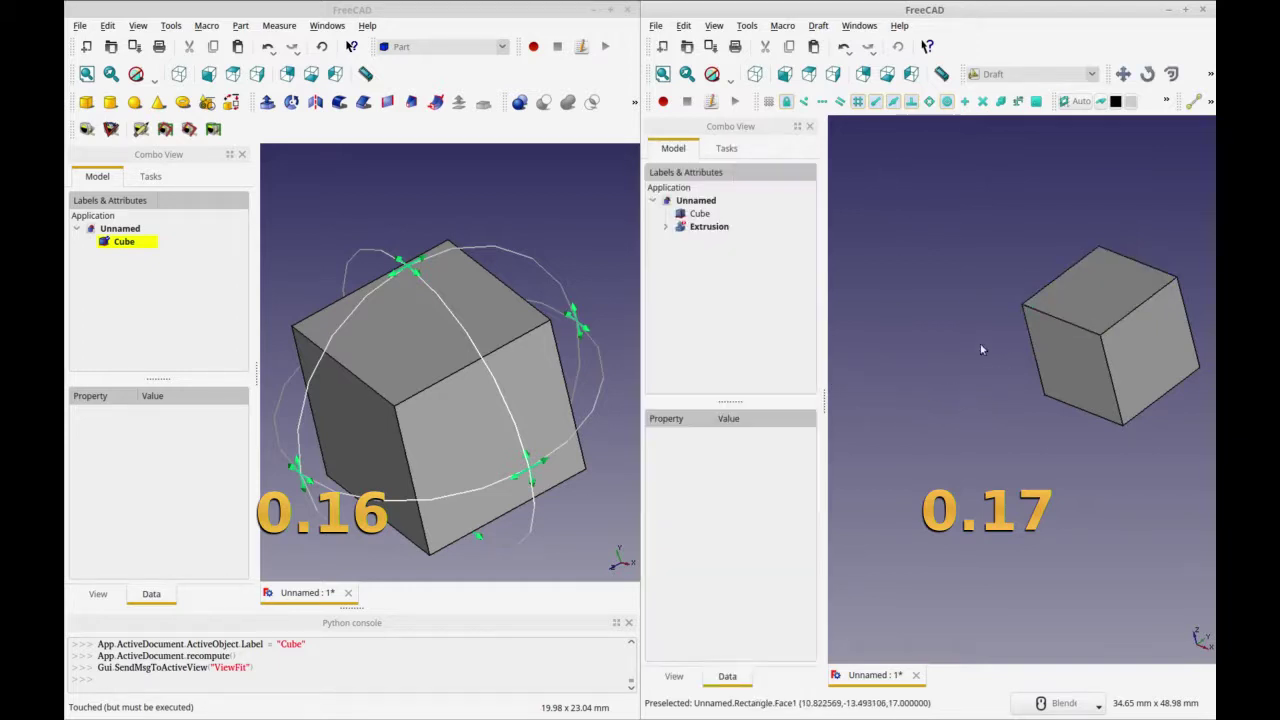
- Delete the 0.17 extrusion and make its base rectangle visible again, closing the rectangle's Edit task
left_click(700, 227)
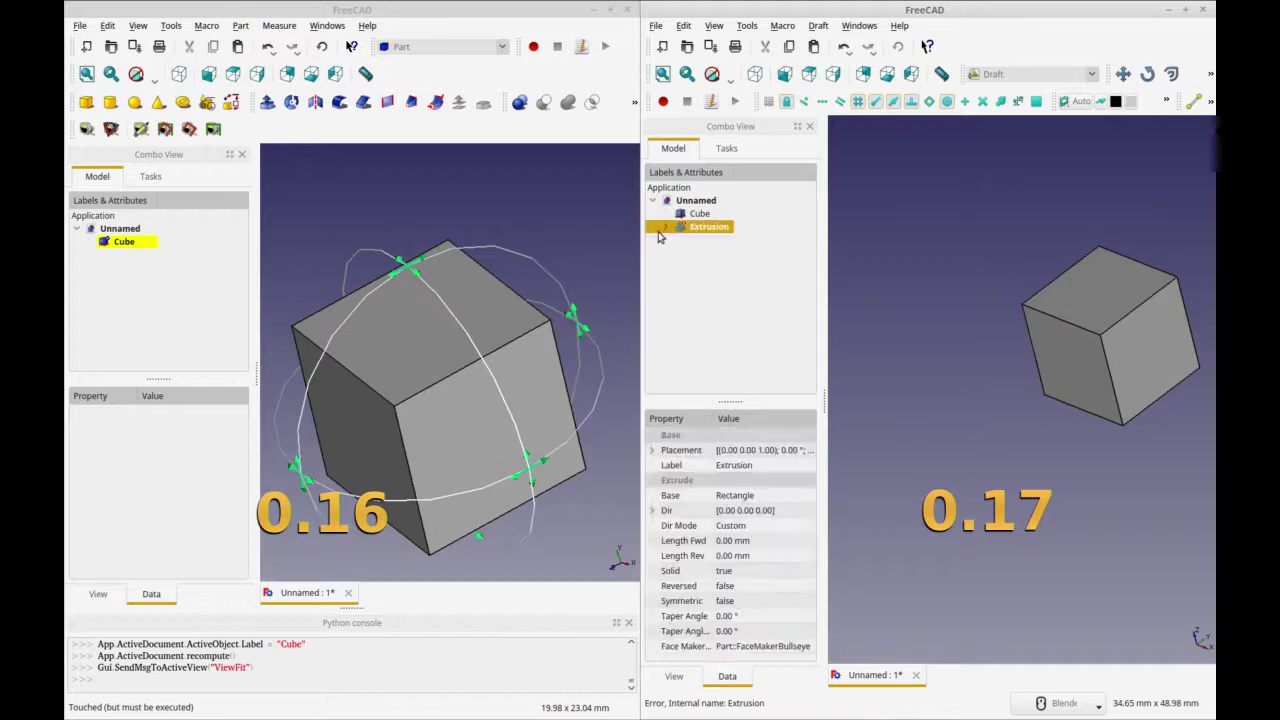
left_click(665, 228)
key("Delete")
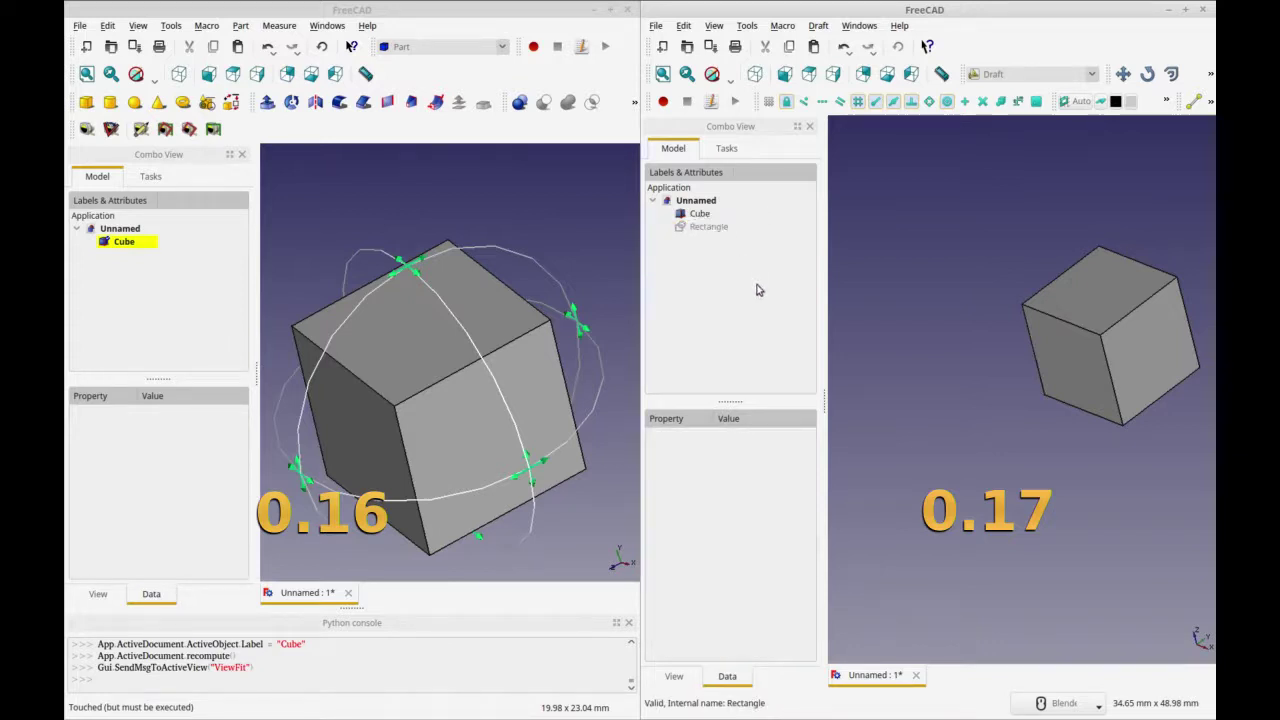
left_click(708, 227)
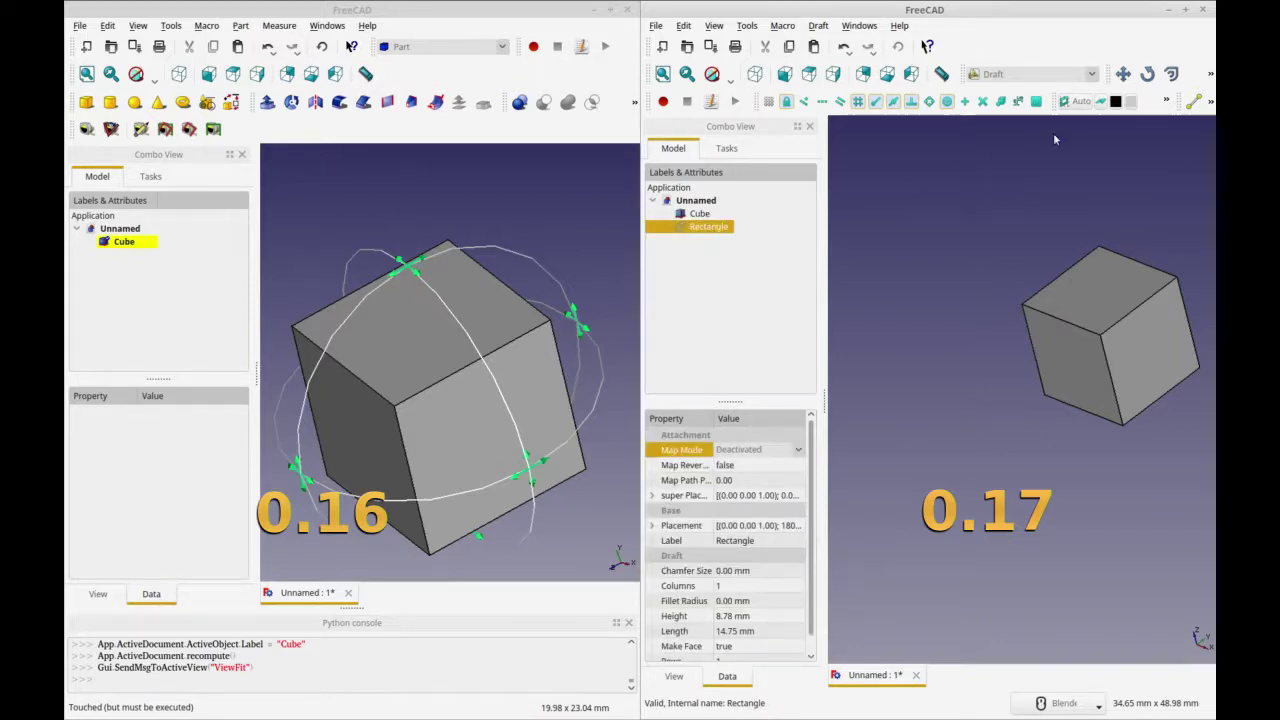
double_click(731, 227)
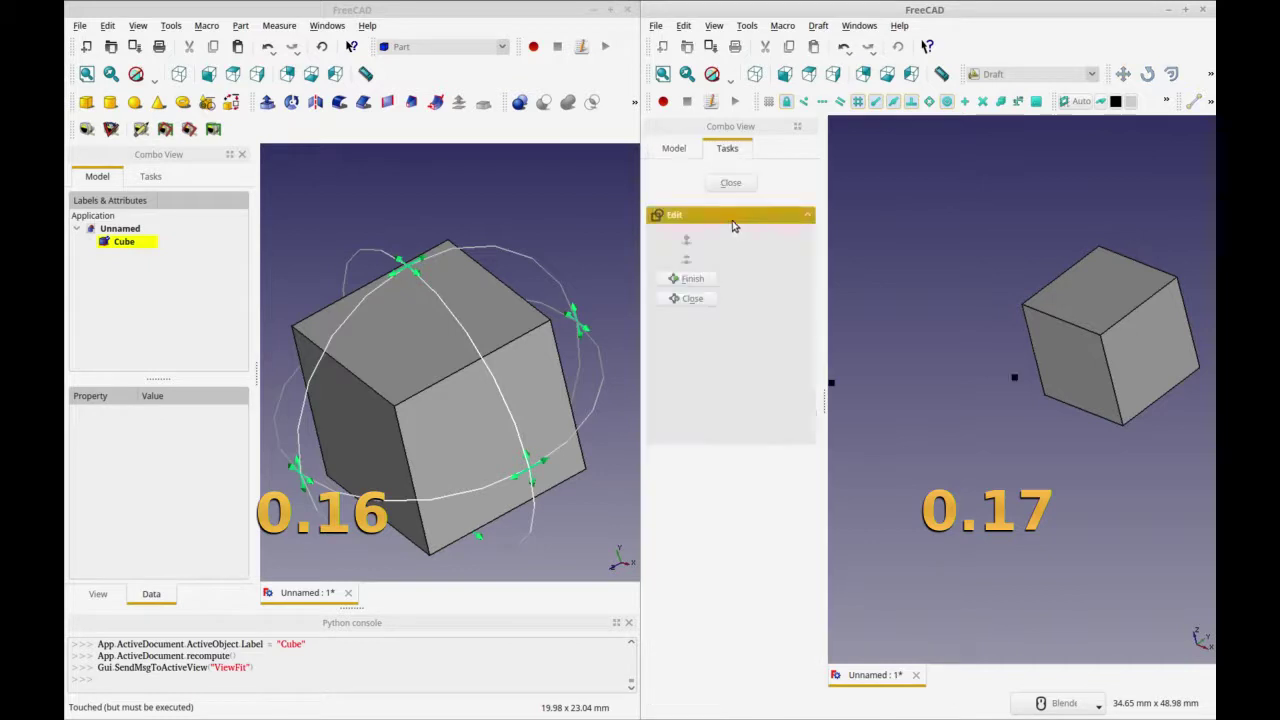
left_click(728, 185)
left_click(712, 229)
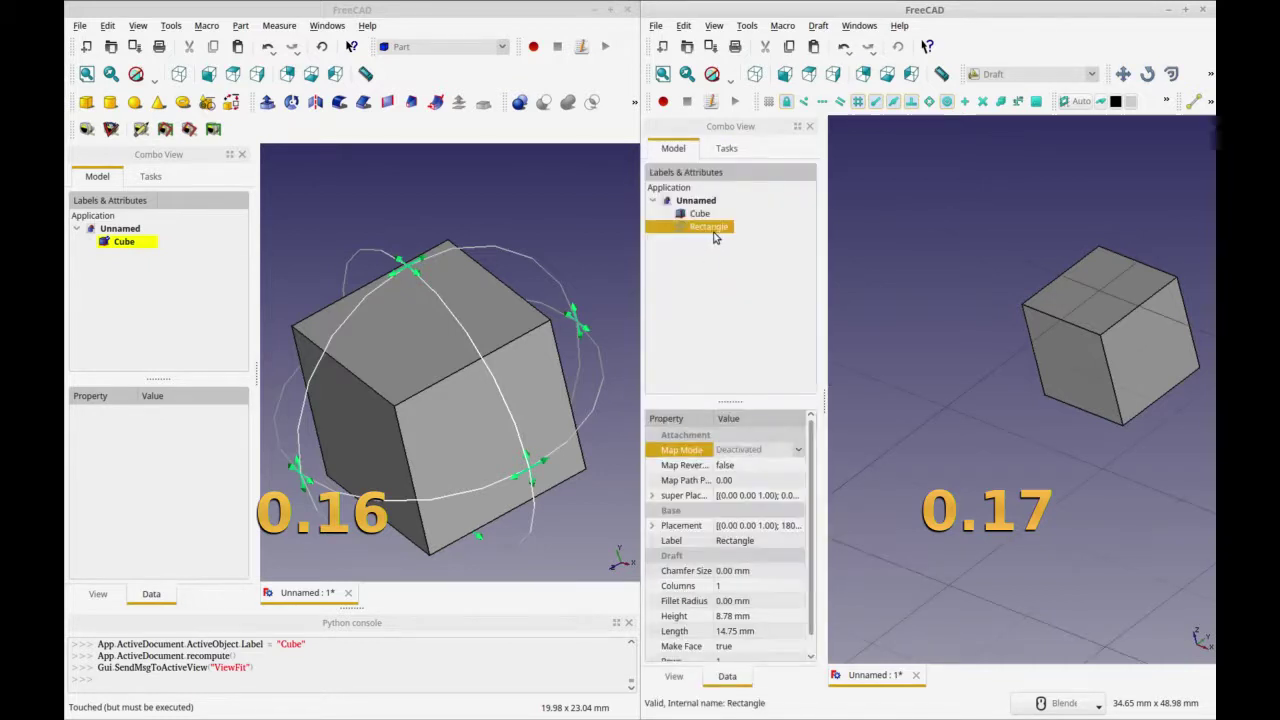
key("space")
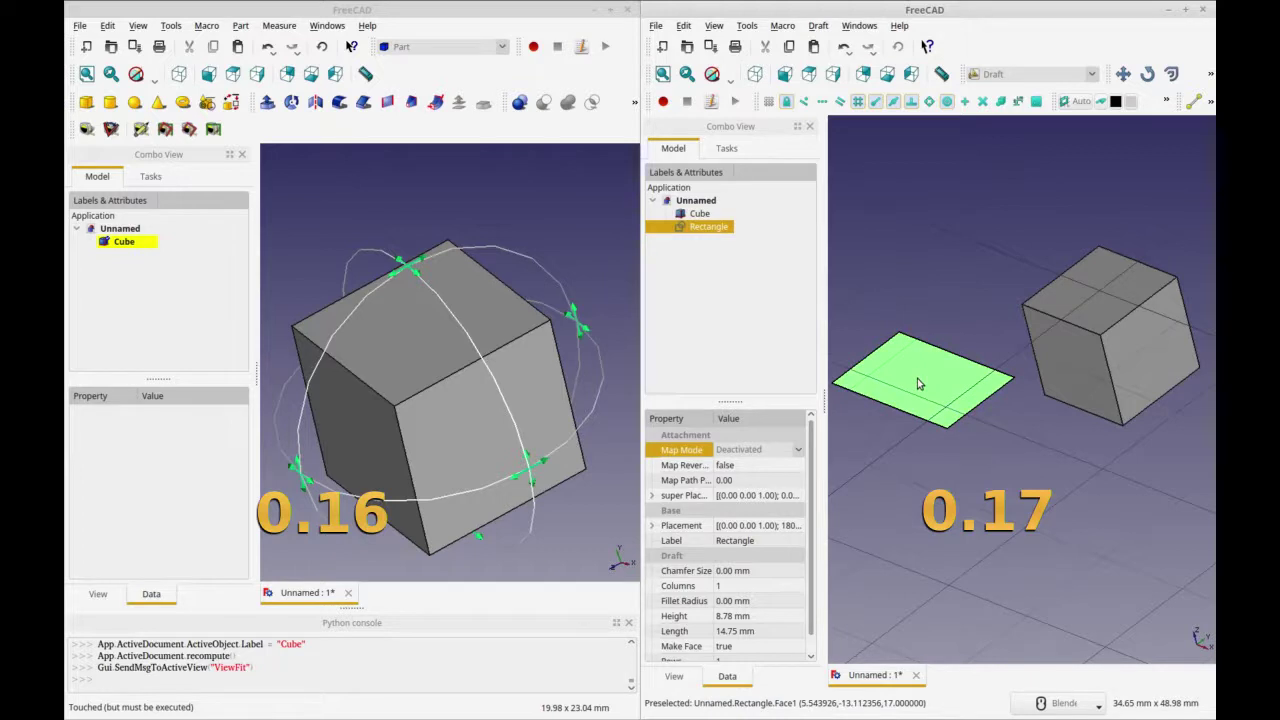
- Try Trimex again on the visible rectangle with a distance point inside its face, and delete the resulting extrusion
left_click(1210, 78)
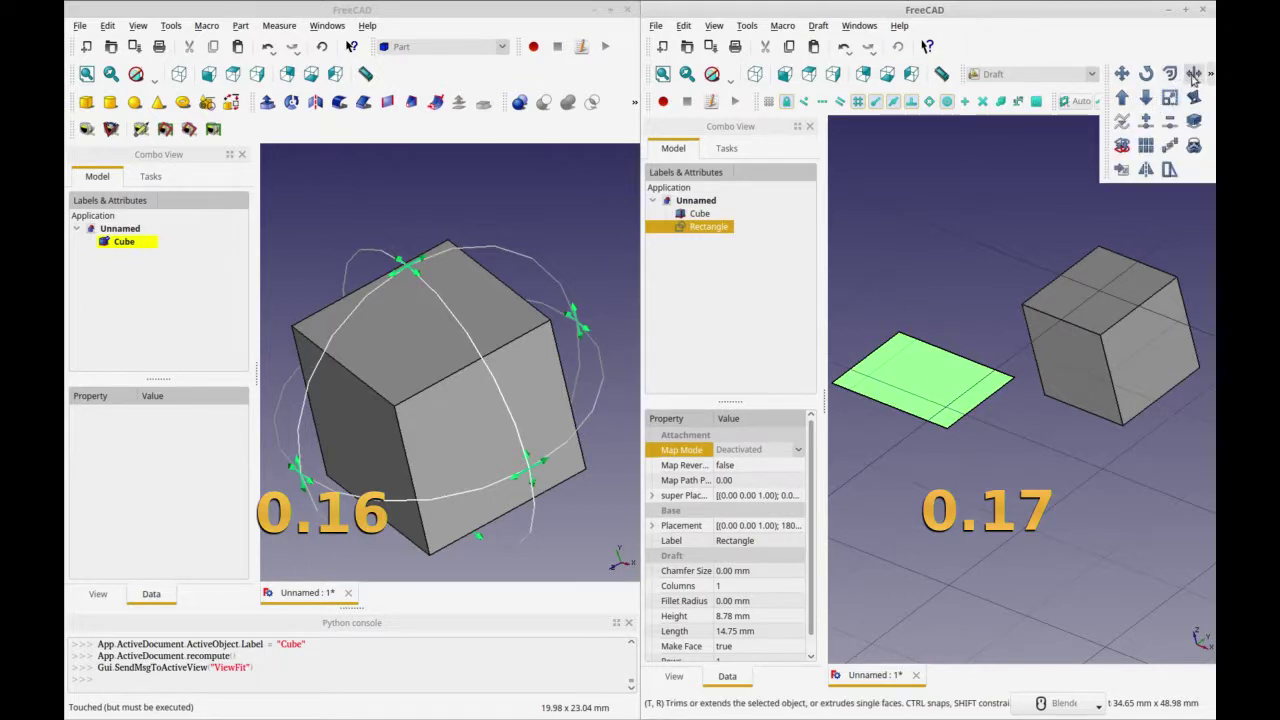
left_click(1193, 77)
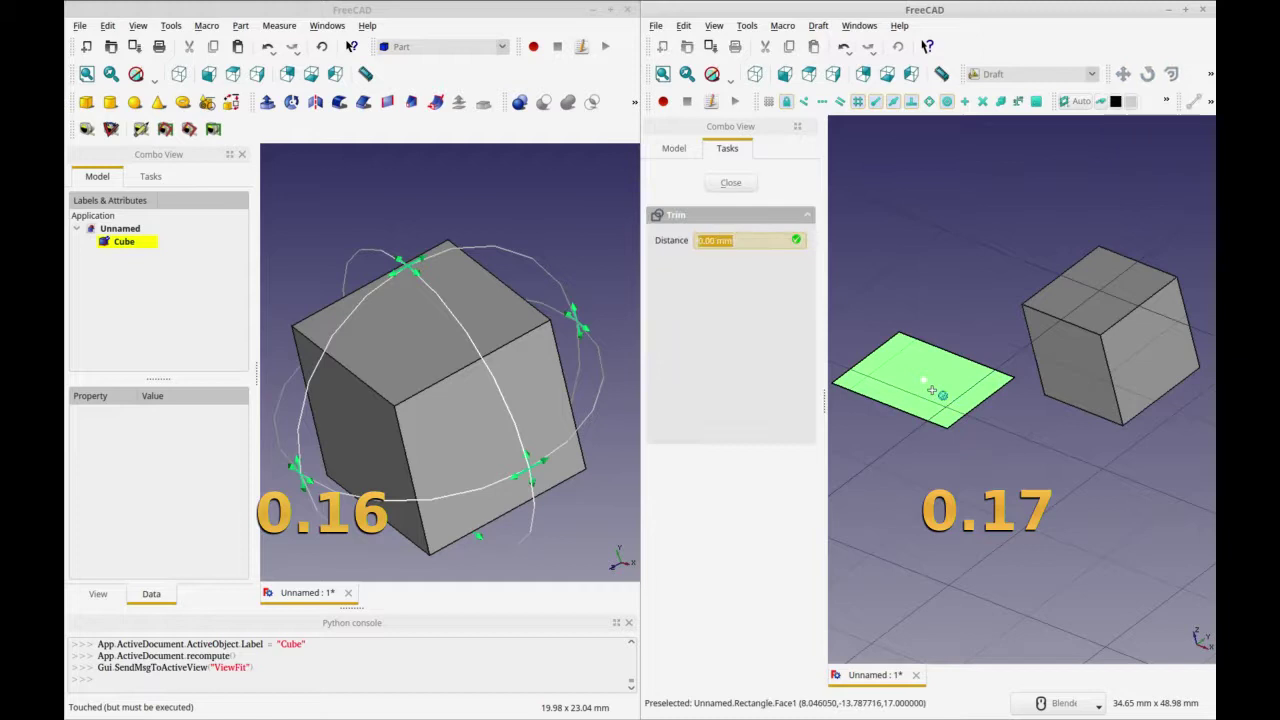
left_click(931, 390)
left_click(716, 228)
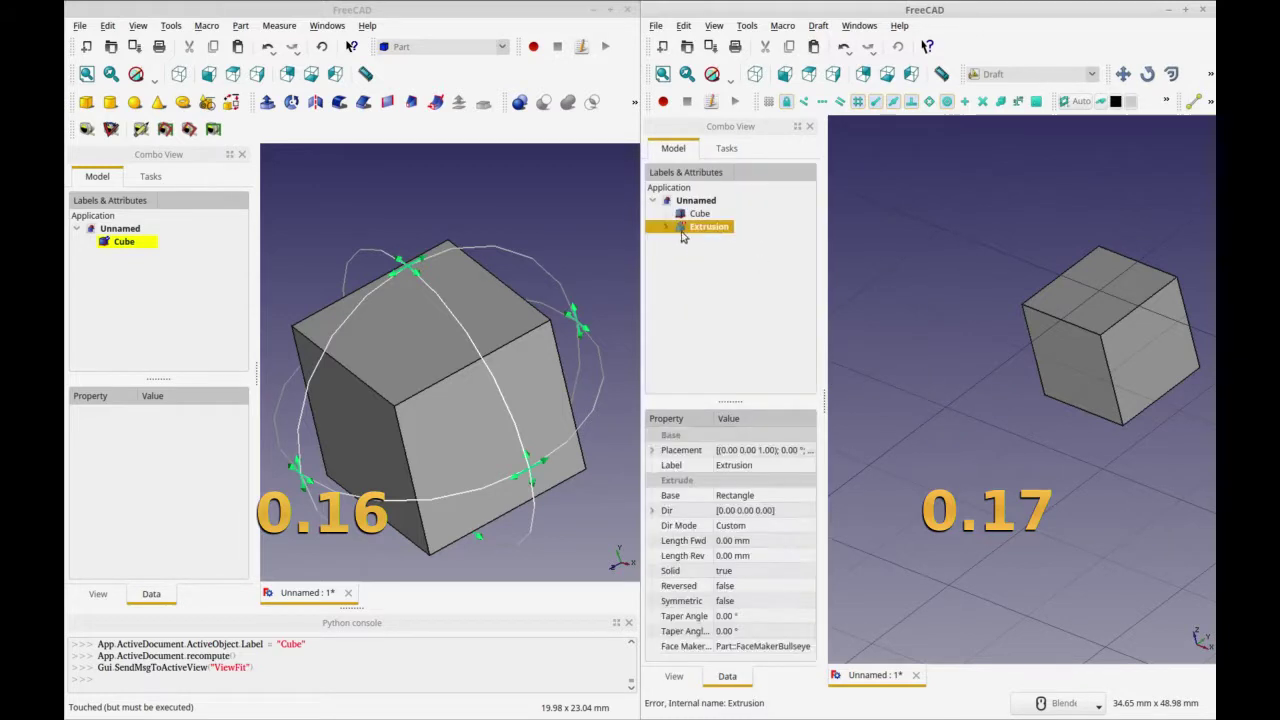
key("Delete")
- Try to extrude the hidden 0.17 rectangle with Trimex, using a top corner of the cube as the distance point
left_click(693, 229)
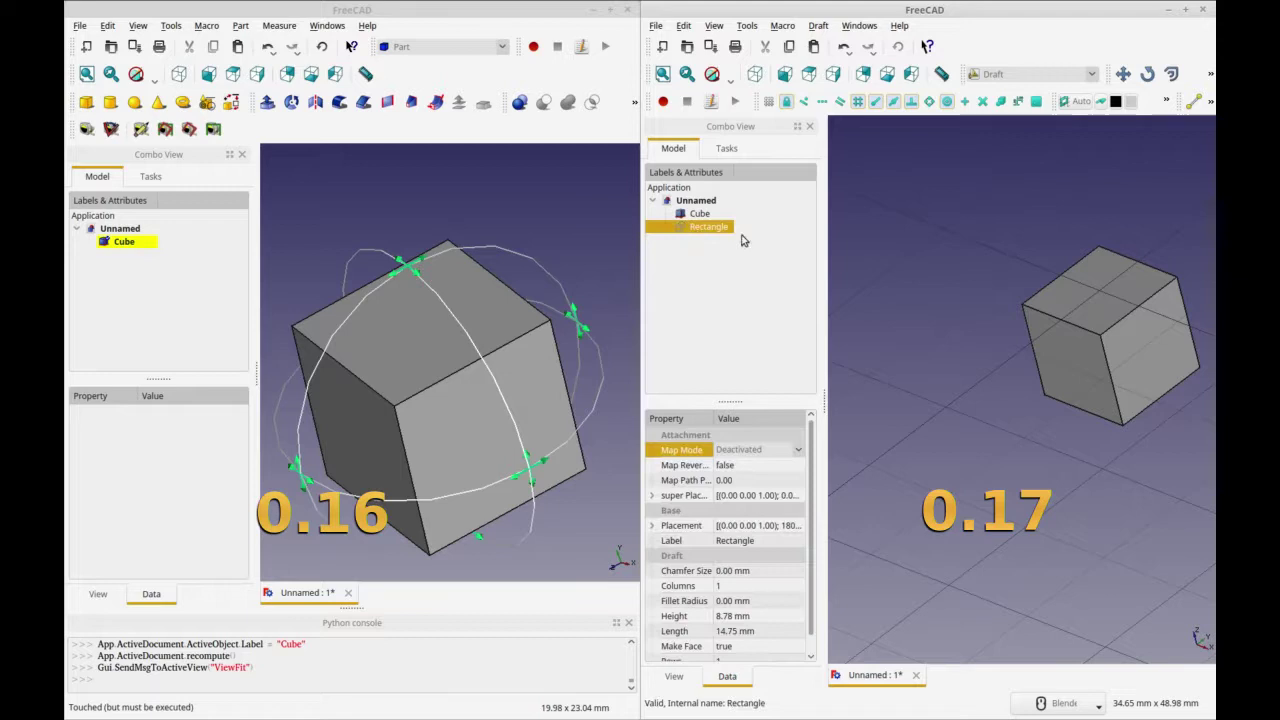
left_click(1211, 74)
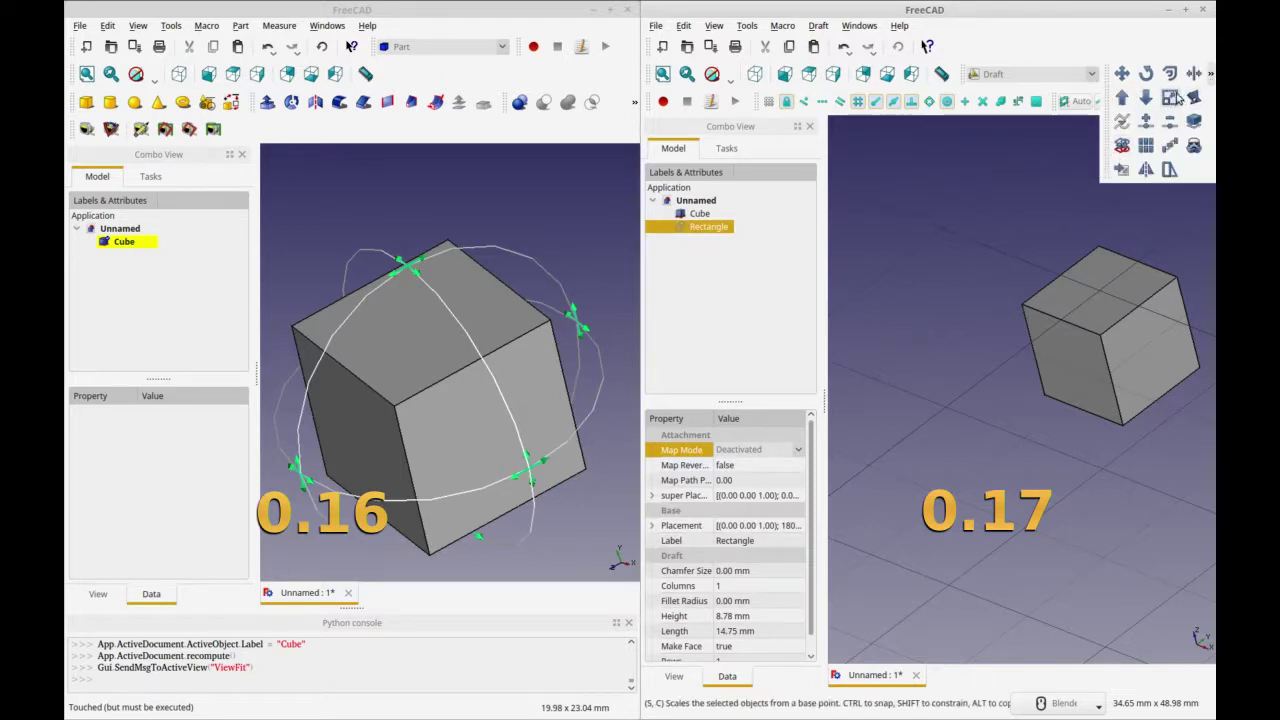
left_click(1193, 78)
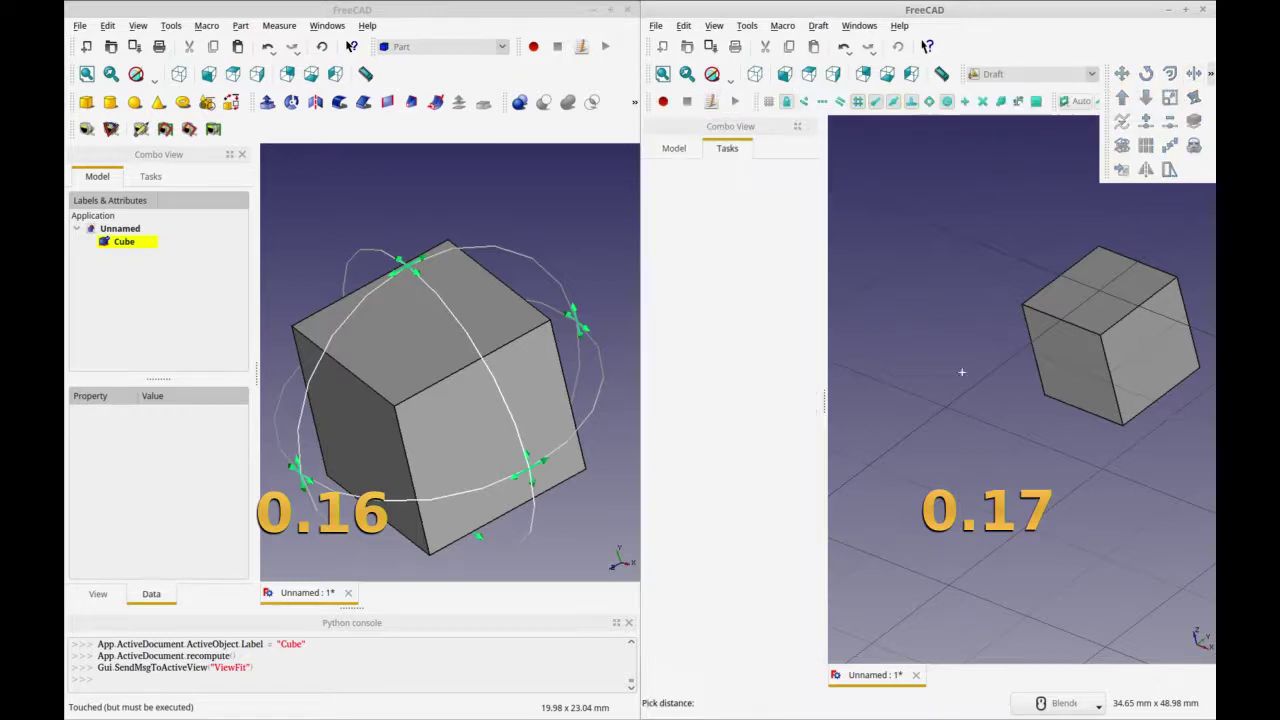
left_click(1021, 303)
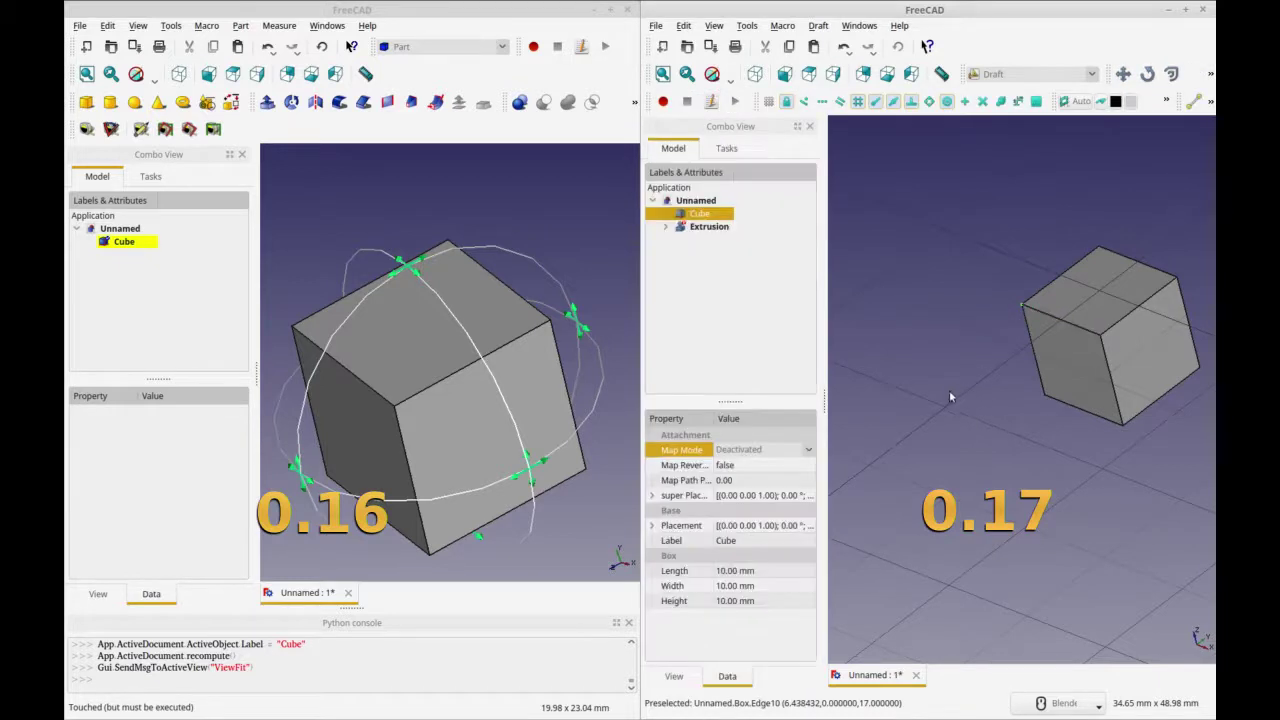
- Examine the 0.17 extrusion's properties and its base rectangle in the model tree
left_click(700, 228)
left_click(667, 227)
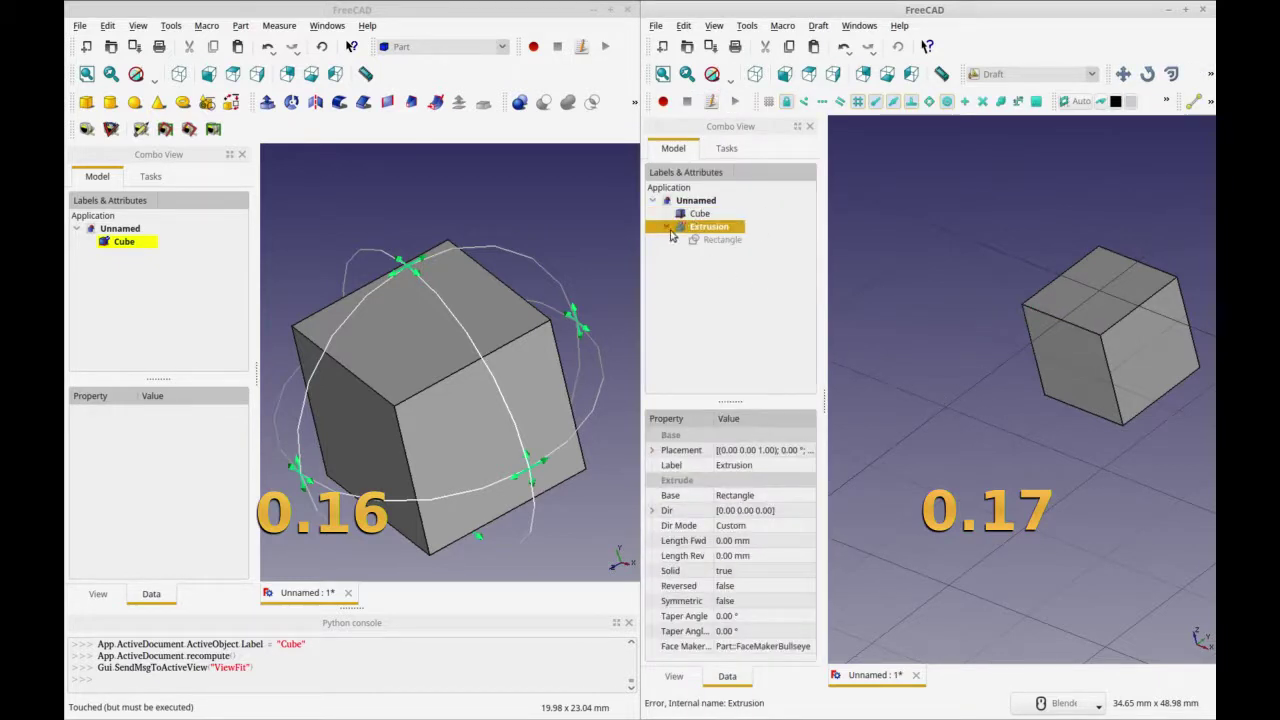
left_click(724, 239)
left_click(709, 227)
- Switch FreeCAD 0.16 to the Draft workbench and draw a filled rectangle about 10 mm by 10.4 mm beside the cube
scroll(525, 399, "down", 3)
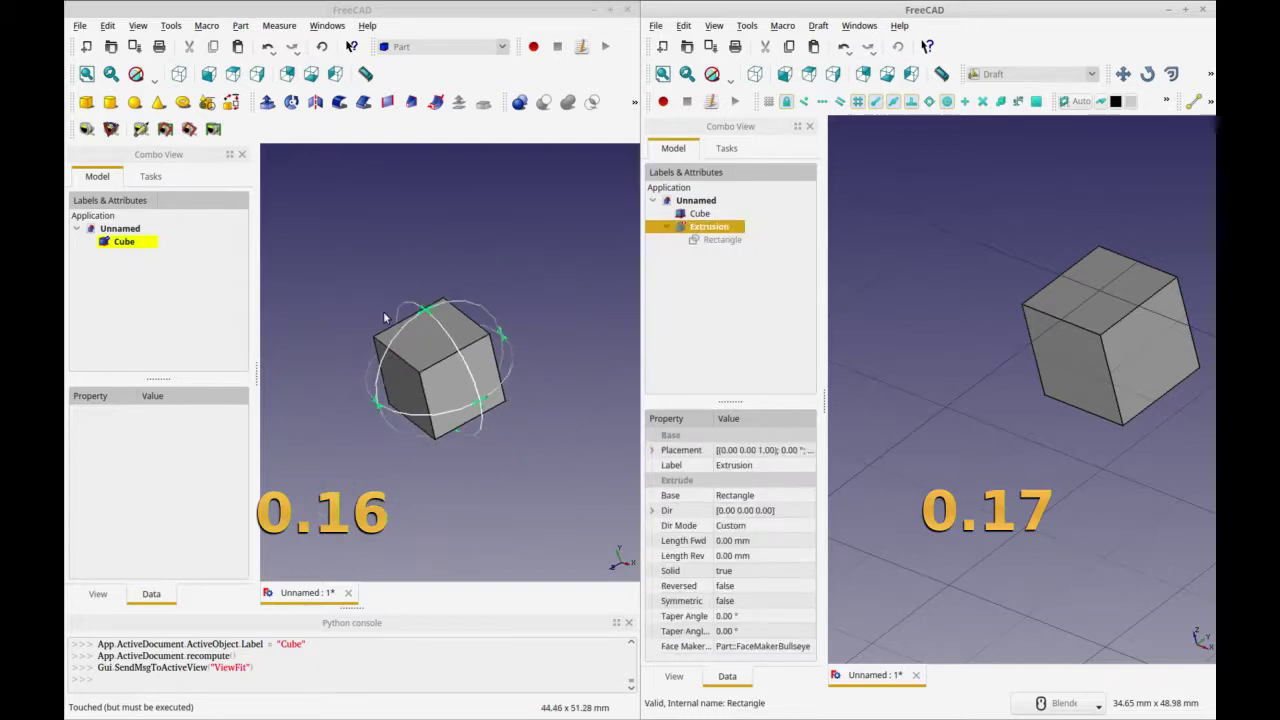
scroll(383, 320, "down", 3)
left_click(488, 46)
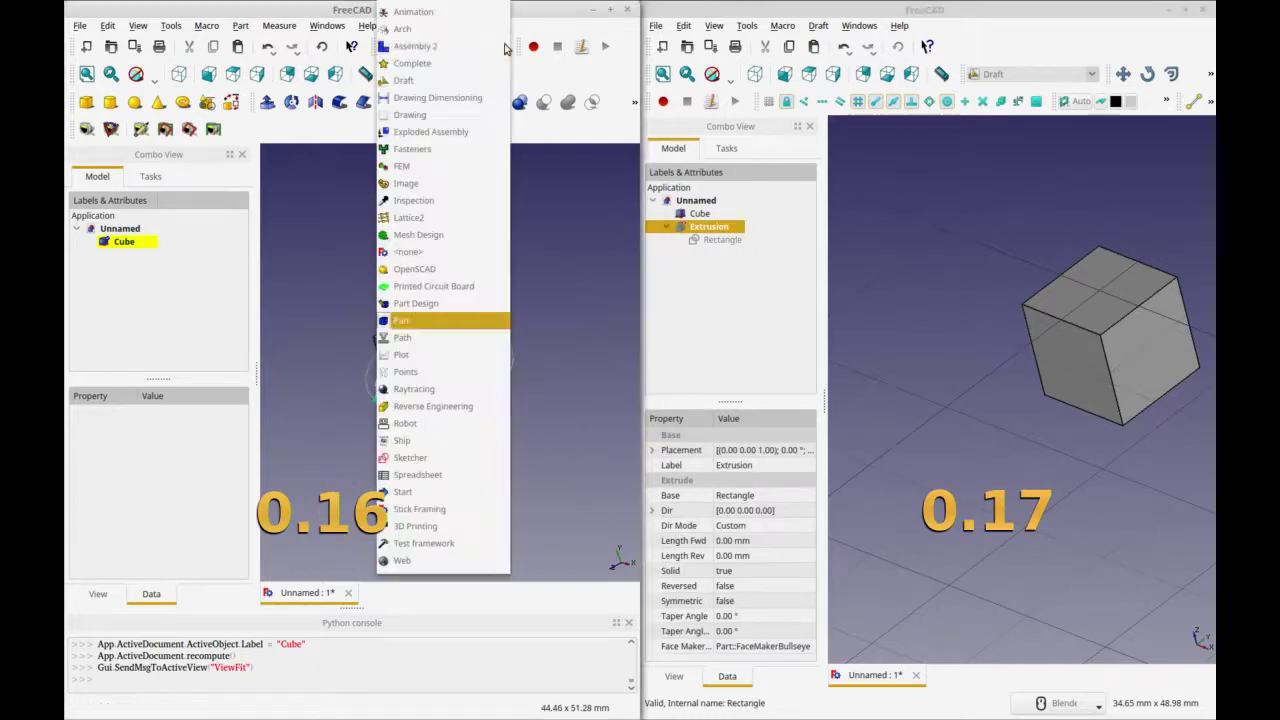
left_click(472, 87)
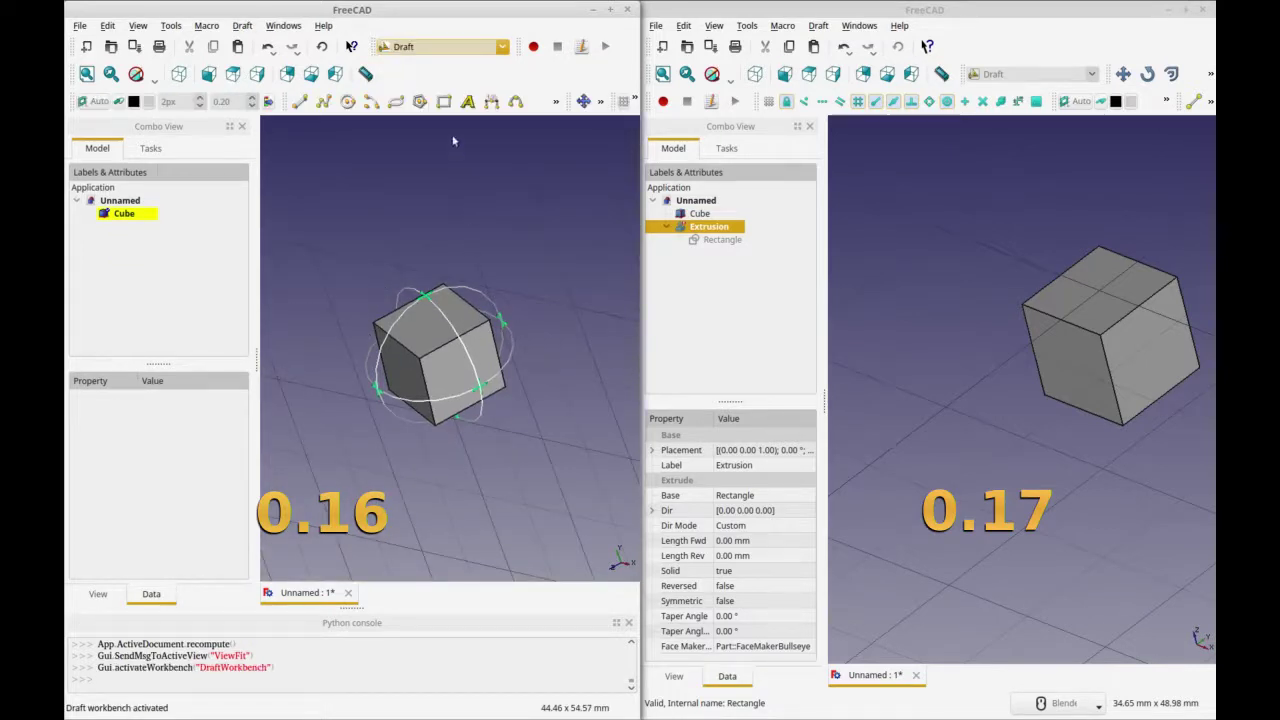
left_click(443, 101)
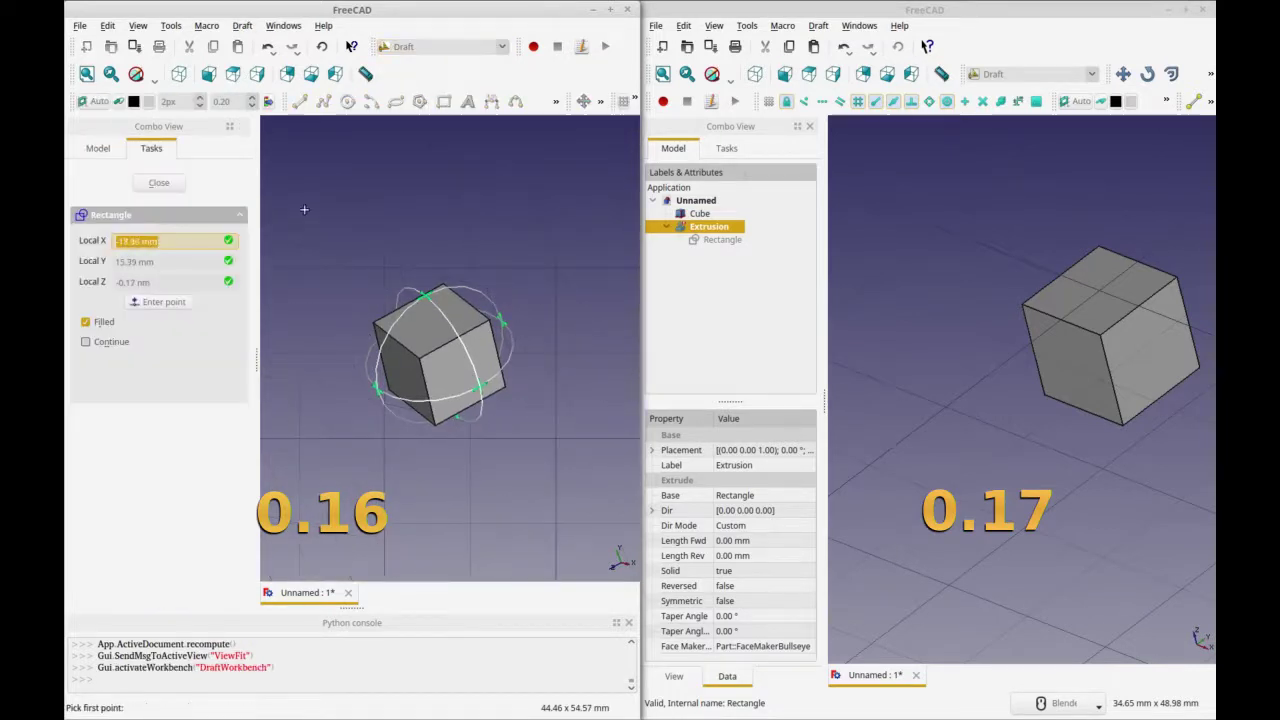
left_click(299, 180)
left_click(384, 267)
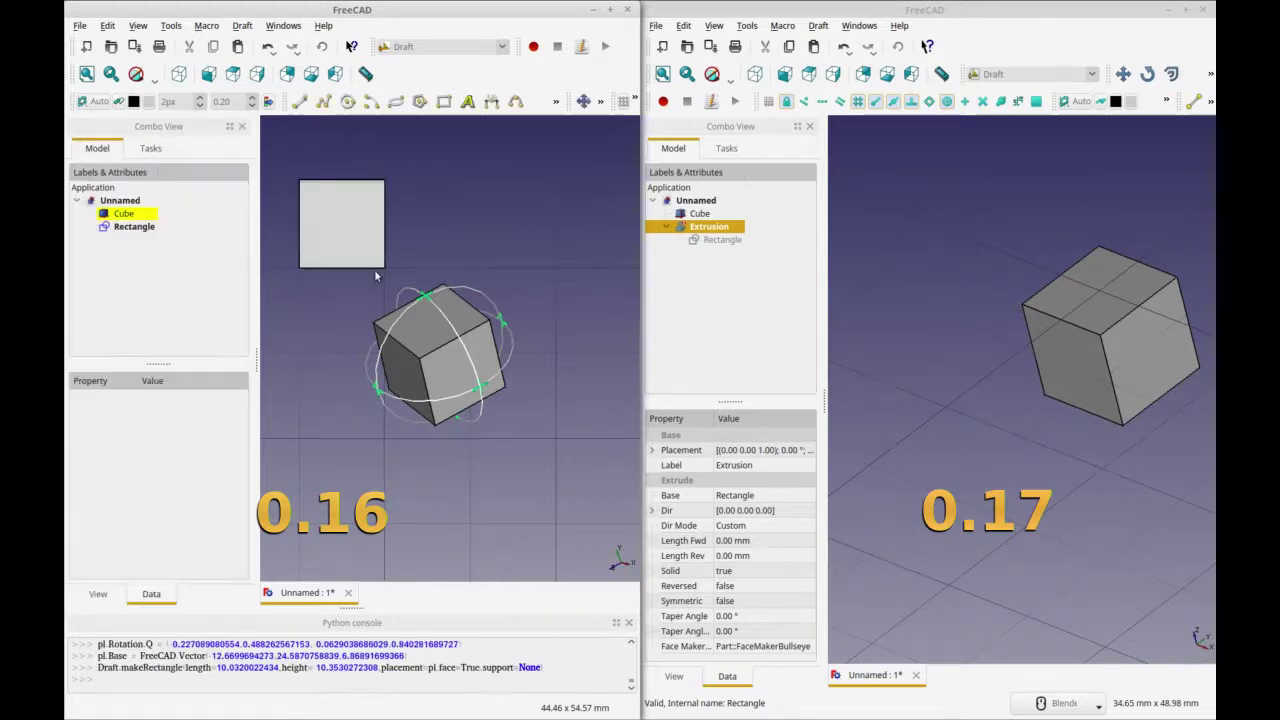
- Extrude the 0.16 rectangle by about 12 mm with the Draft Trimex tool
middle_click_drag(478, 239, 606, 123)
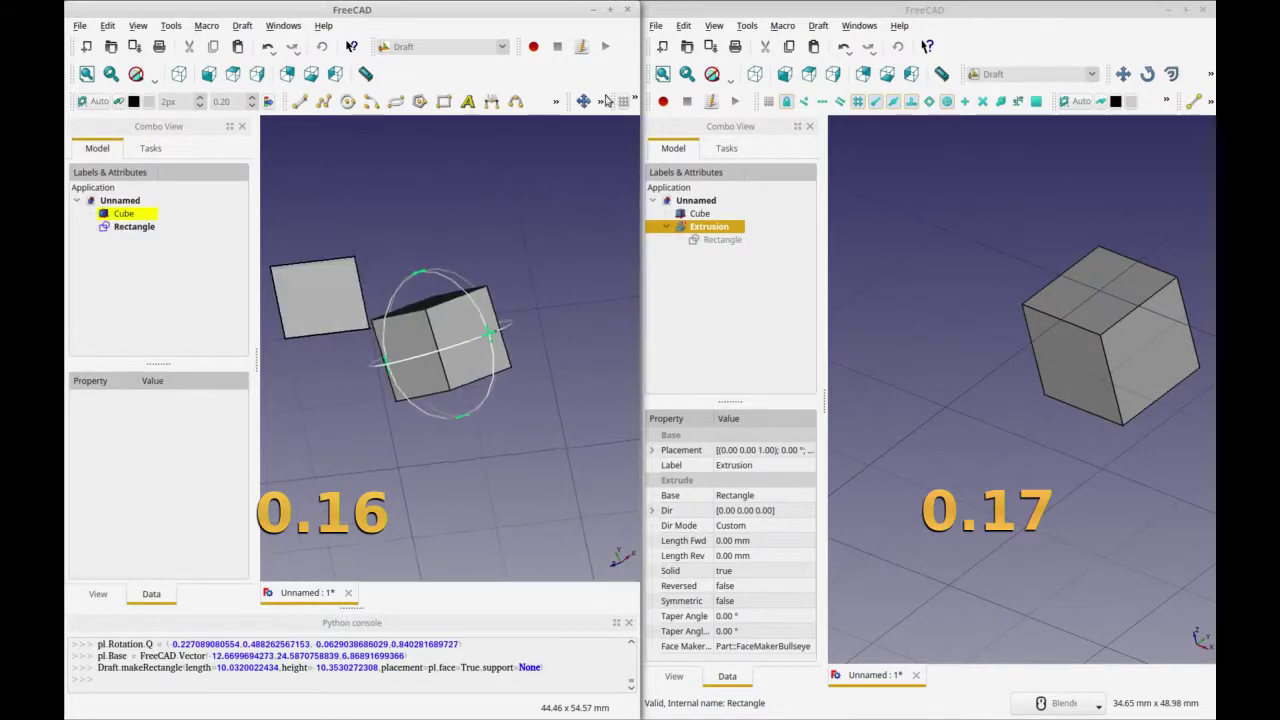
left_click(600, 101)
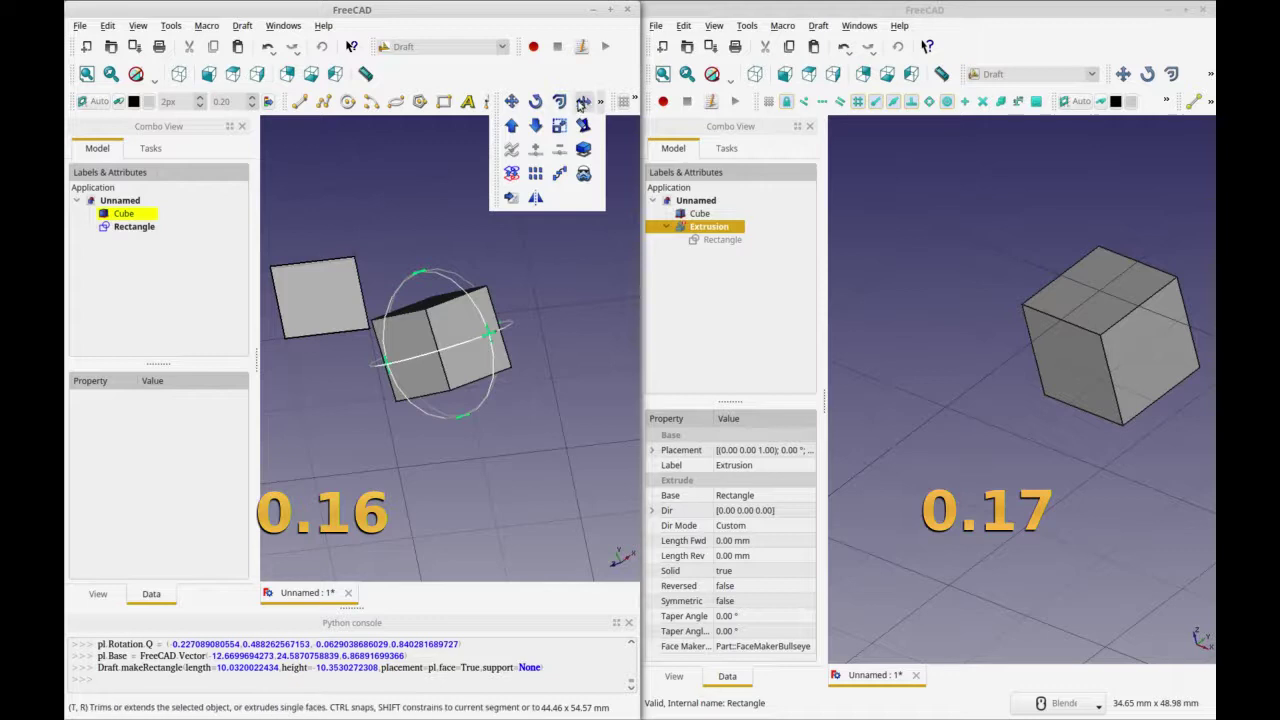
left_click(582, 104)
left_click(337, 296)
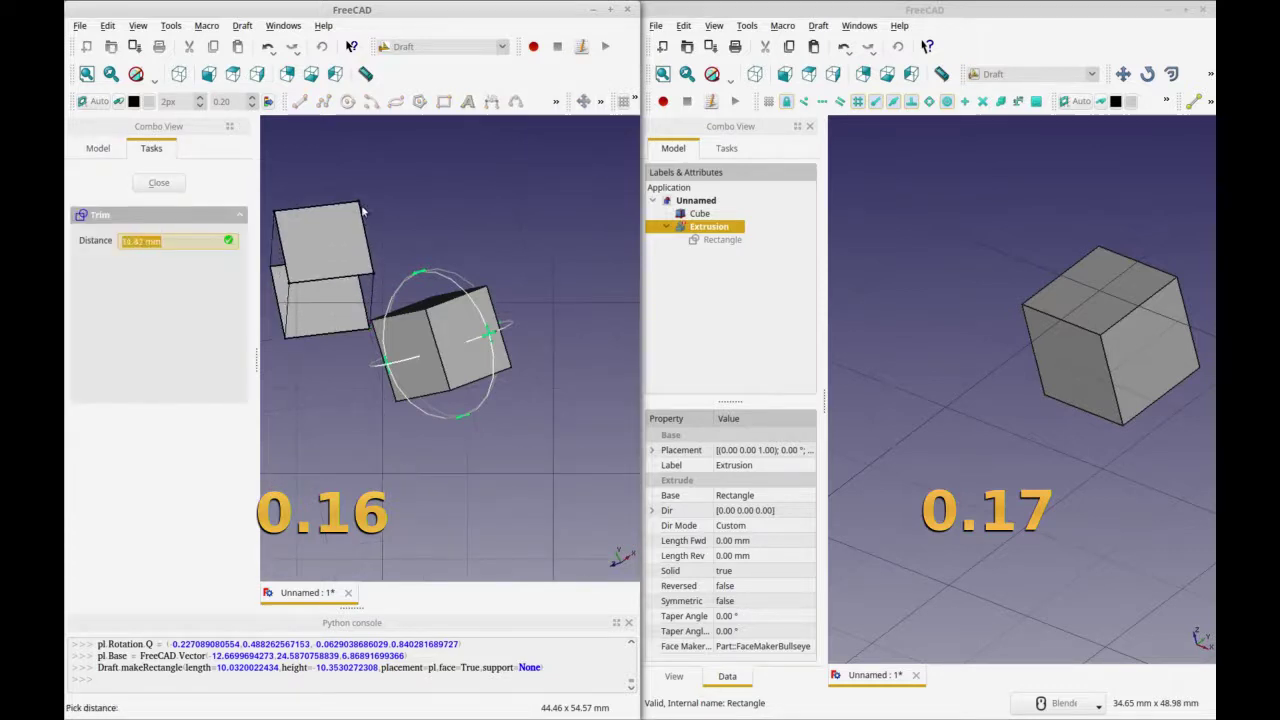
left_click(362, 210)
- Start Transform on the 0.16 extrusion and rotate it by about 8°
middle_click_drag(362, 210, 376, 407)
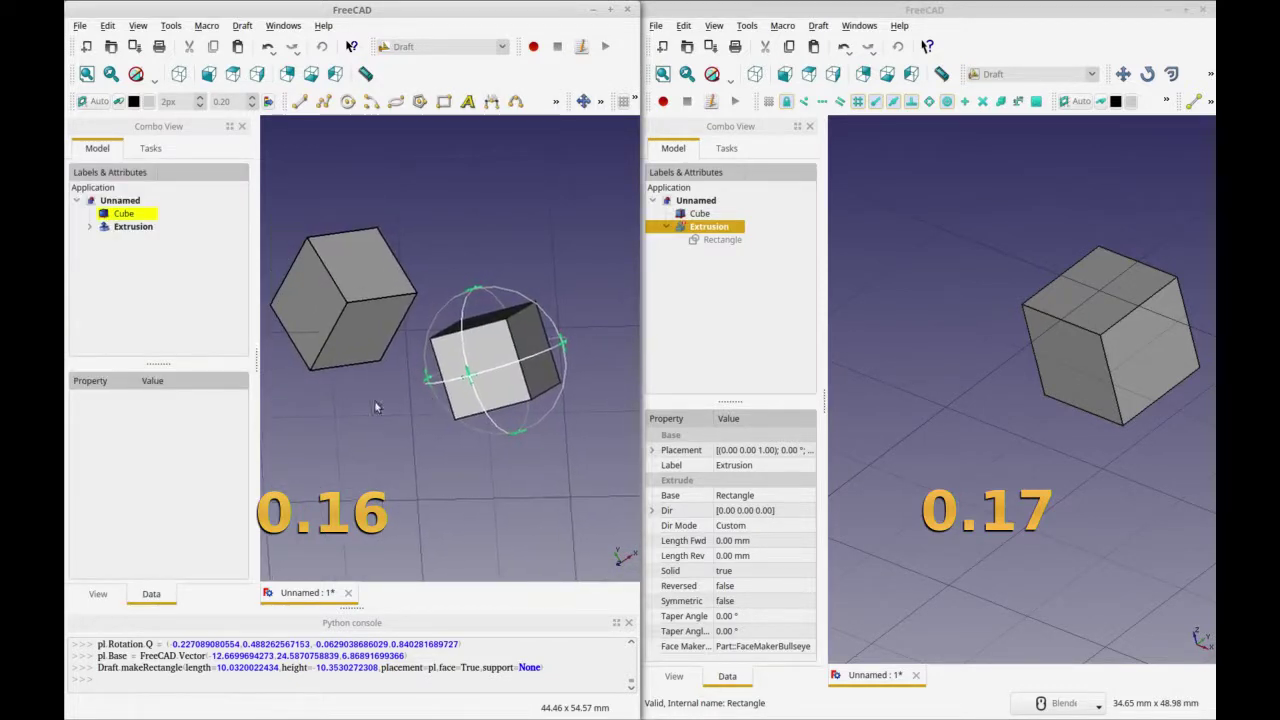
left_click(133, 227)
right_click(135, 228)
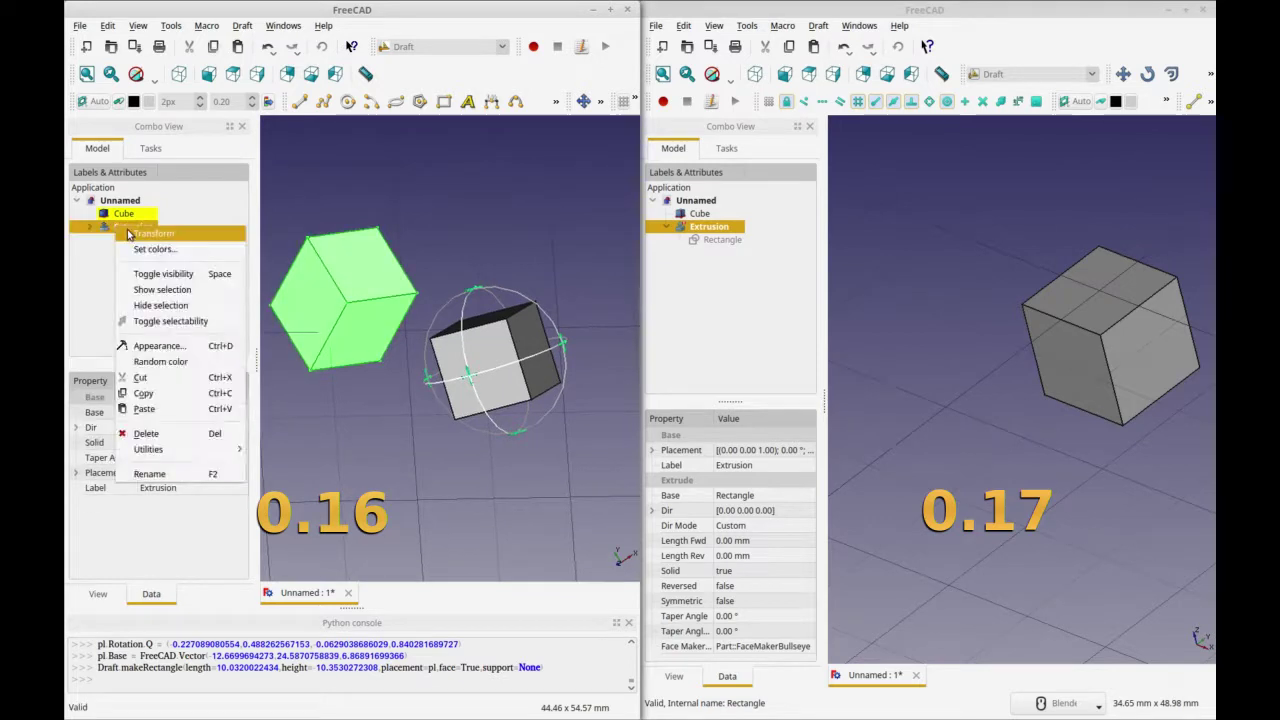
left_click(168, 236)
left_click_drag(405, 262, 393, 265)
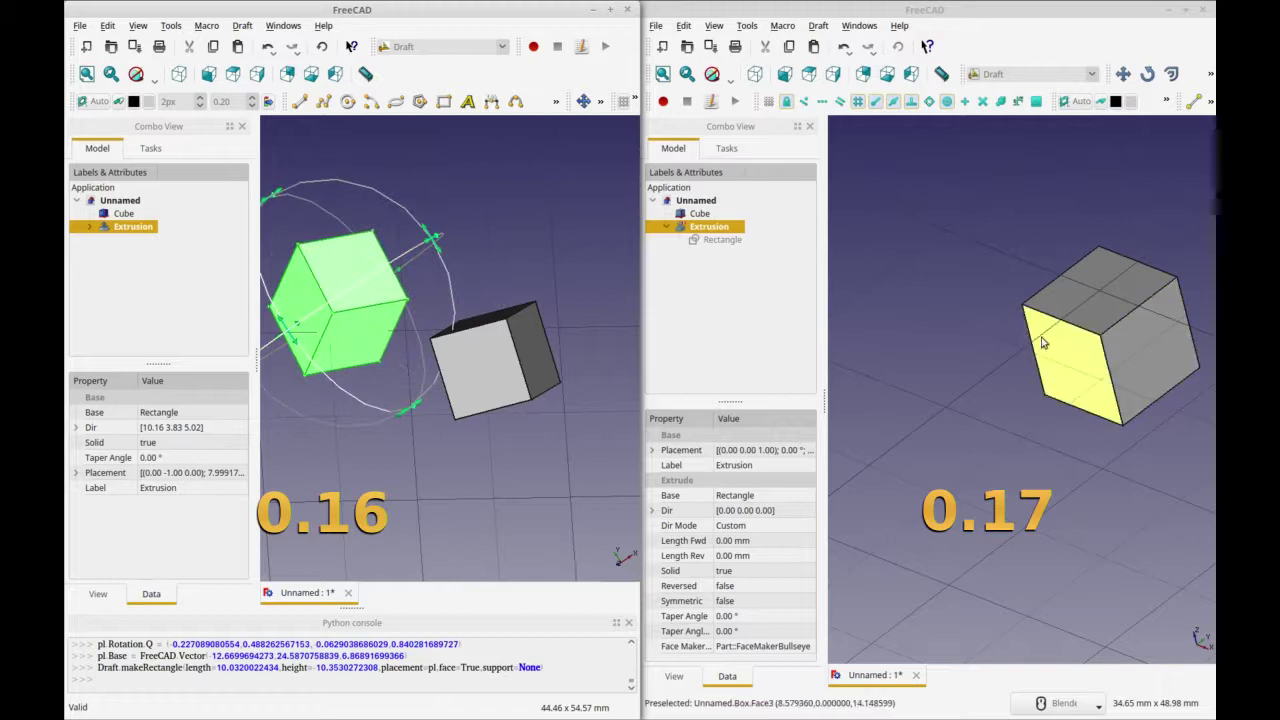
- In FreeCAD 0.17, delete the extrusion from the model tree and show its base rectangle again
middle_click_drag(1010, 353, 978, 325, "shift")
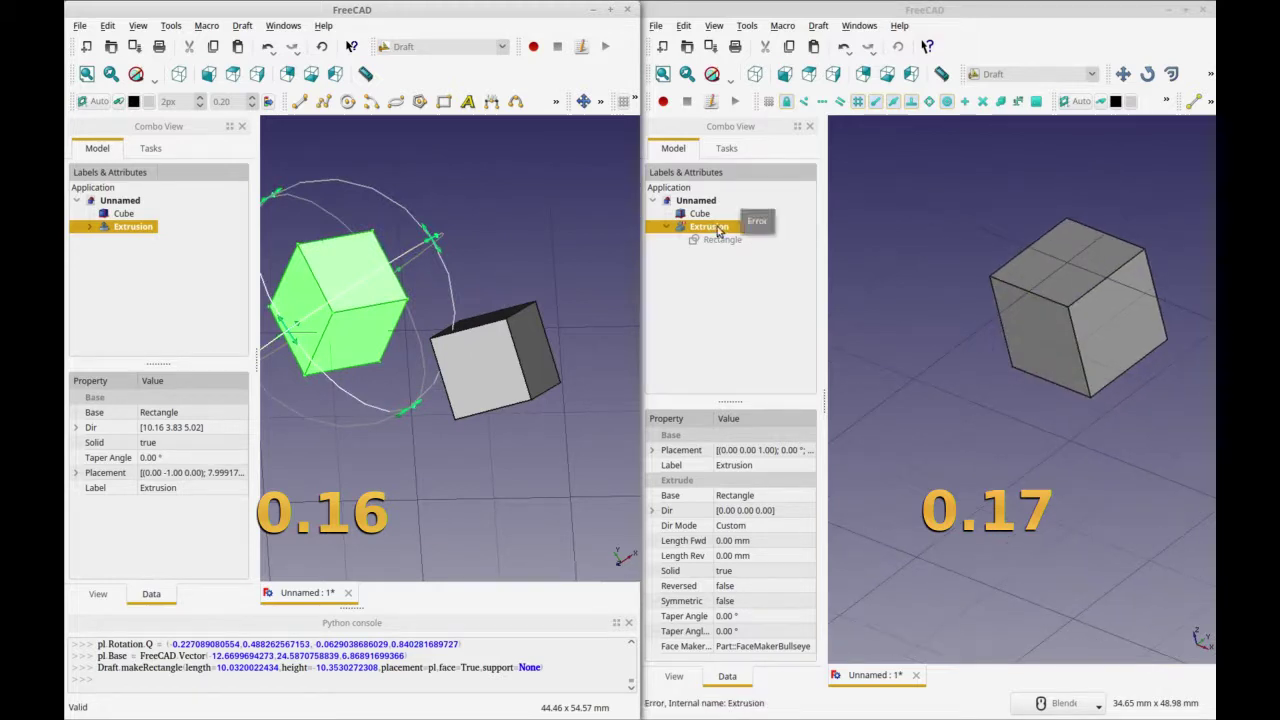
right_click(716, 232)
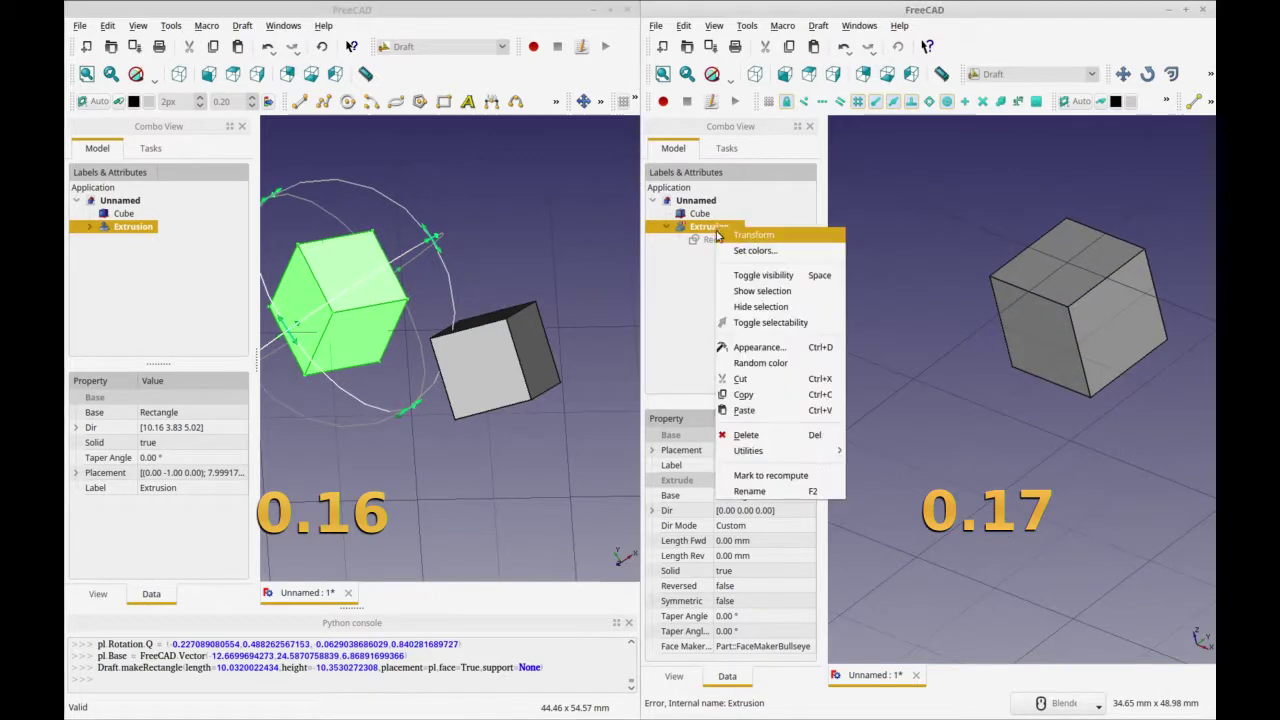
left_click(754, 435)
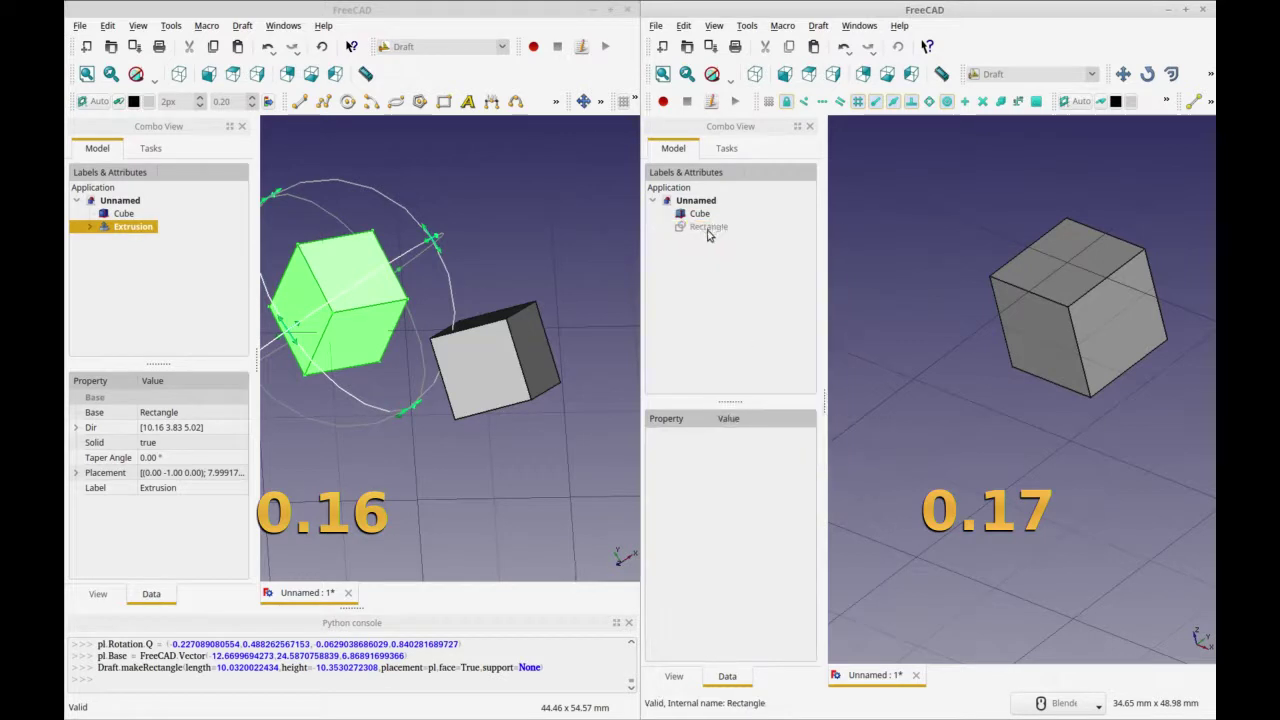
left_click(709, 226)
key("space")
- Extrude the visible 0.17 rectangle with the Draft Trimex tool, snapping its distance to a corner of the cube
mouse_move(1081, 445)
middle_mouse_down()
mouse_move(1062, 450)
mouse_move(1109, 376)
mouse_move(1073, 304)
mouse_move(1101, 465)
mouse_move(1092, 450)
middle_mouse_up()
left_click(905, 431)
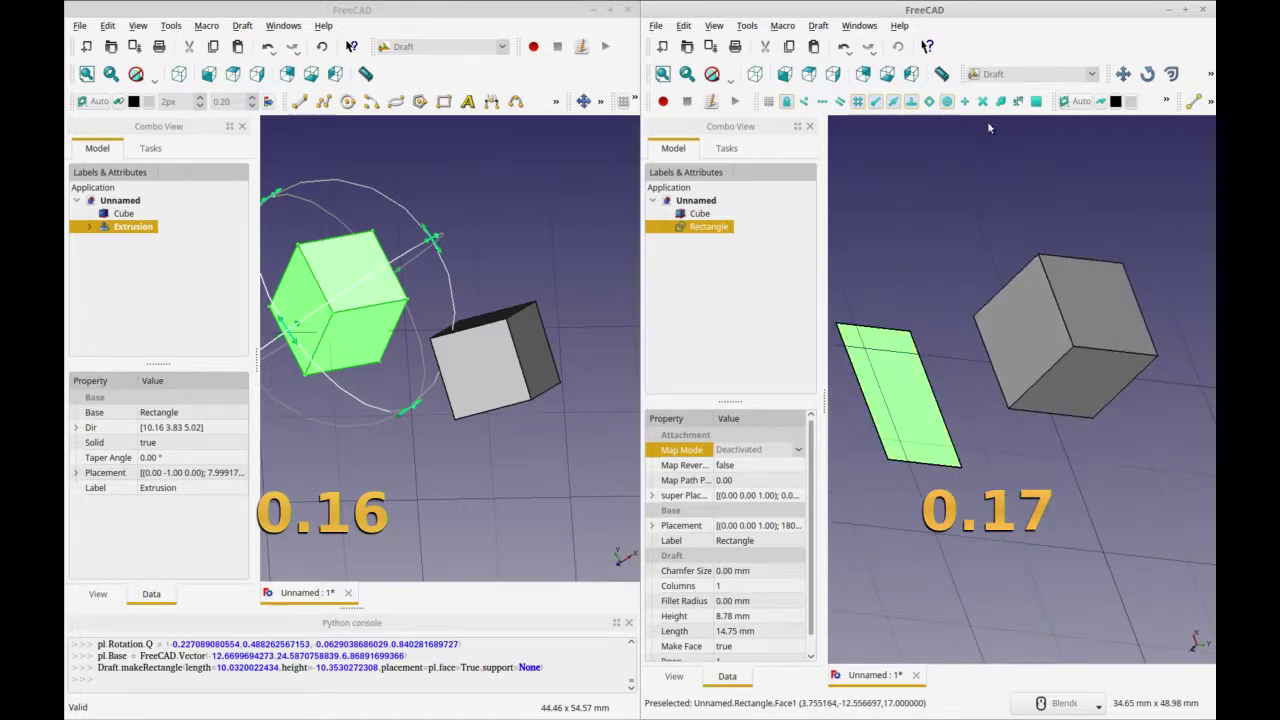
left_click(1210, 78)
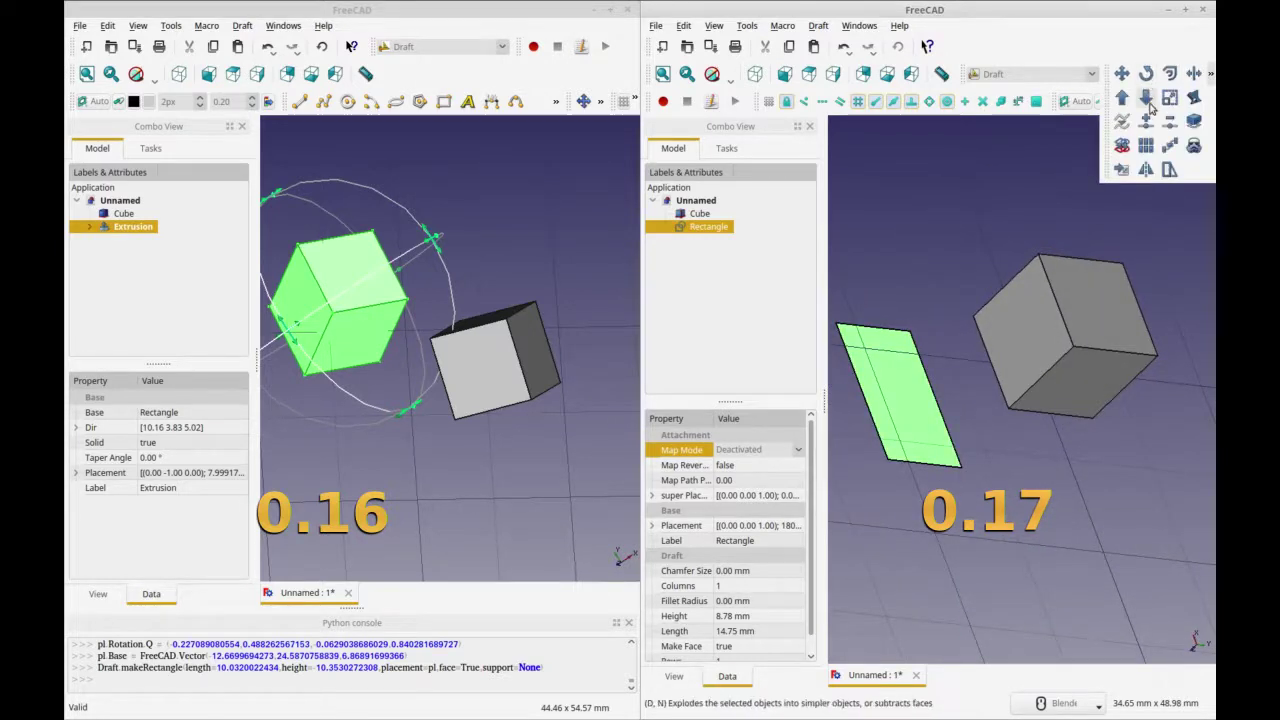
left_click(1186, 85)
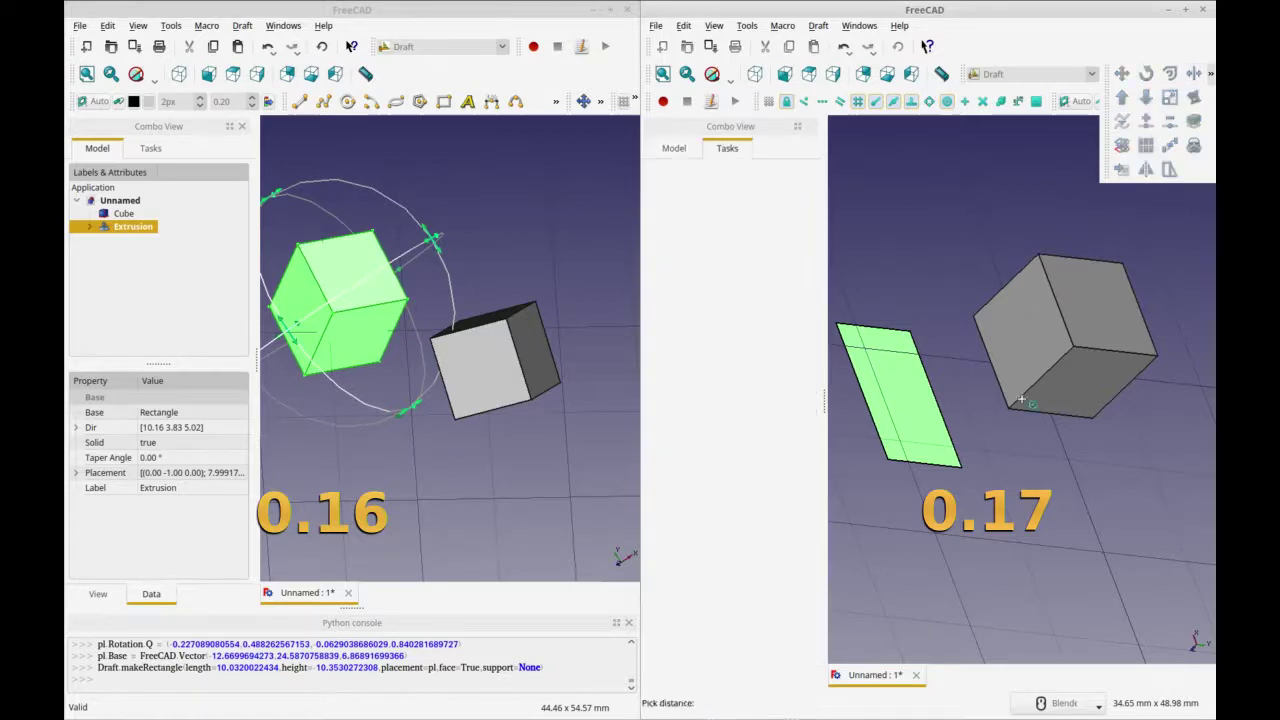
left_click(1077, 350)
middle_click_drag(1138, 471, 1095, 450)
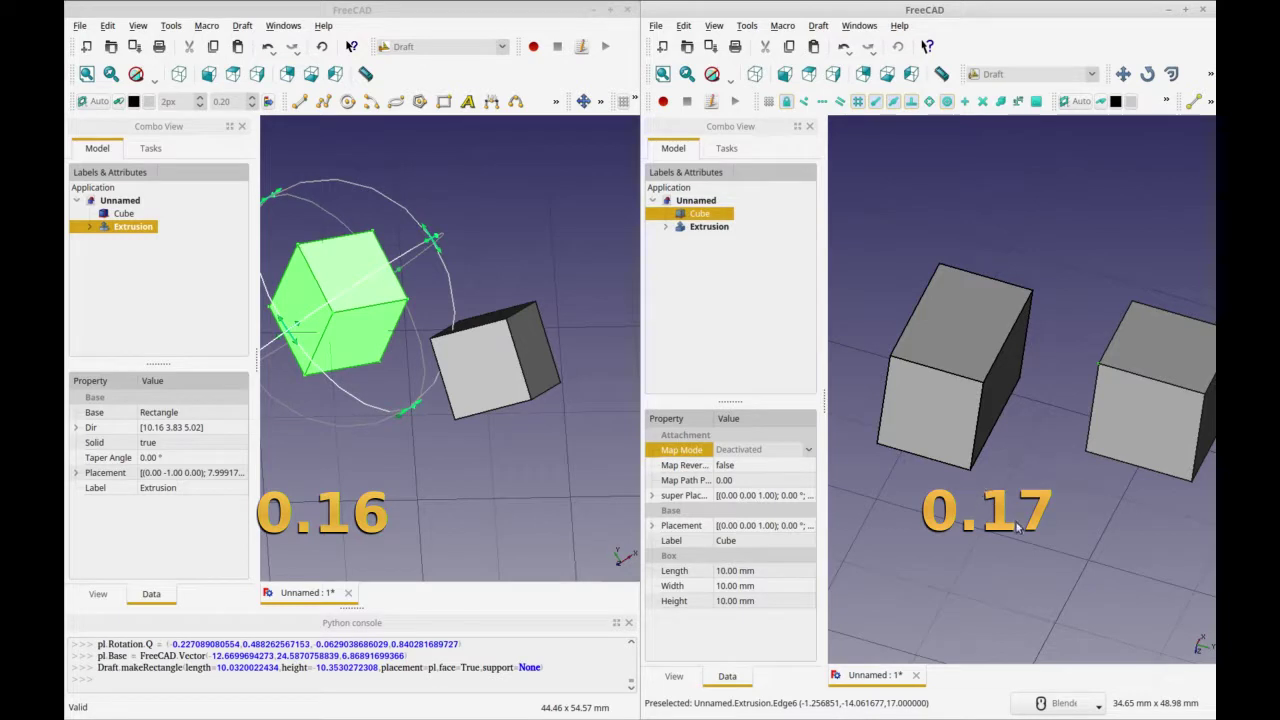
- Start Transform on the 0.17 extrusion and move it away from the cube along the green axis and against the blue axis arrow
middle_click_drag(1018, 527, 1010, 499)
left_click(940, 427)
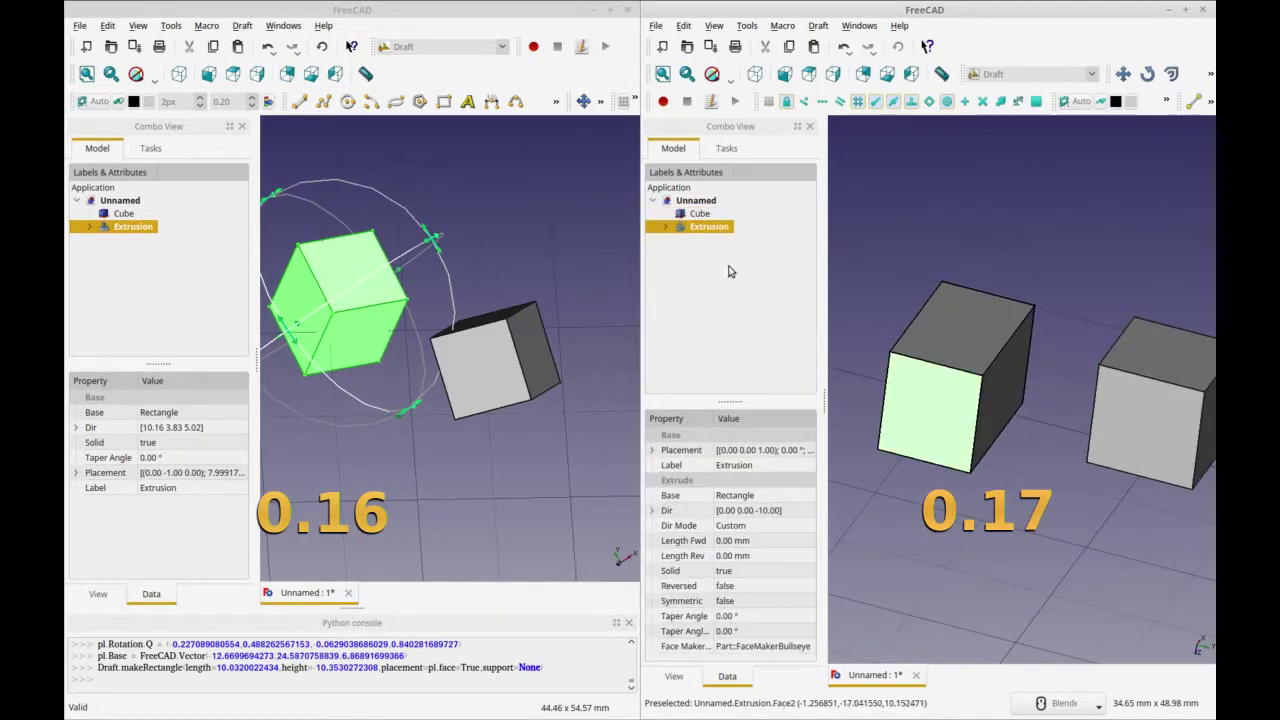
right_click(720, 227)
left_click(750, 234)
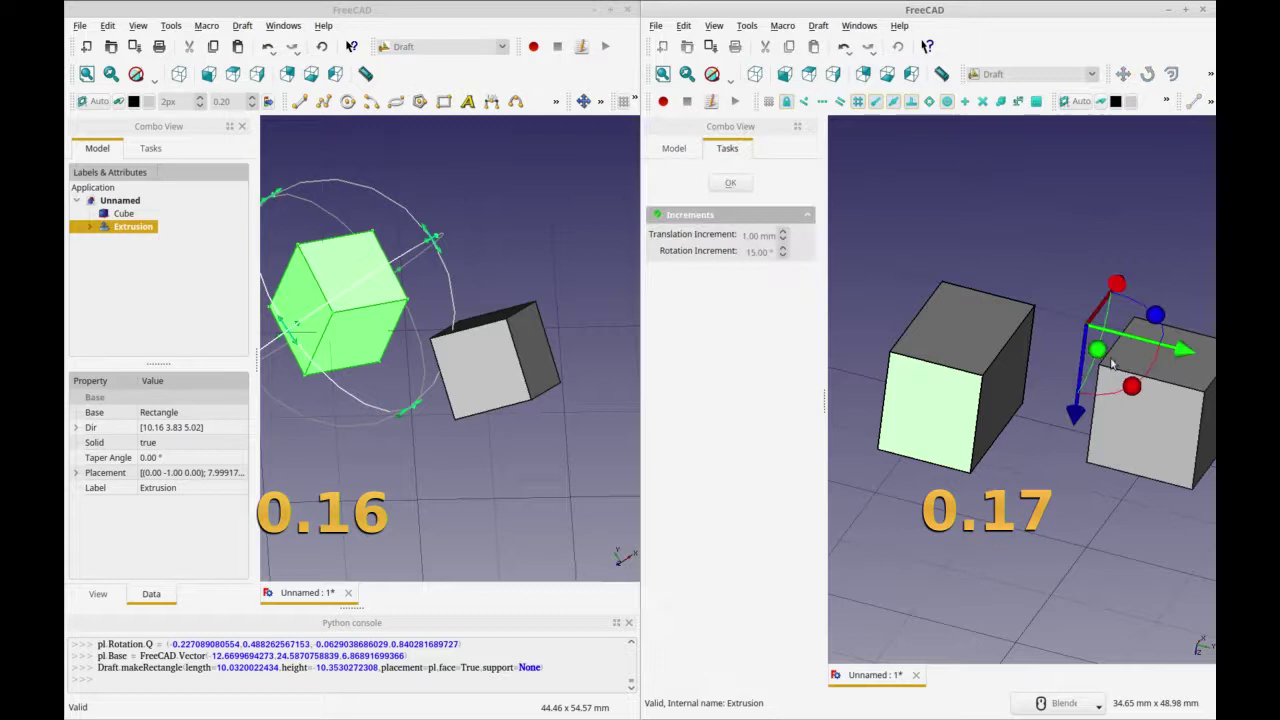
middle_click_drag(1036, 463, 1093, 416)
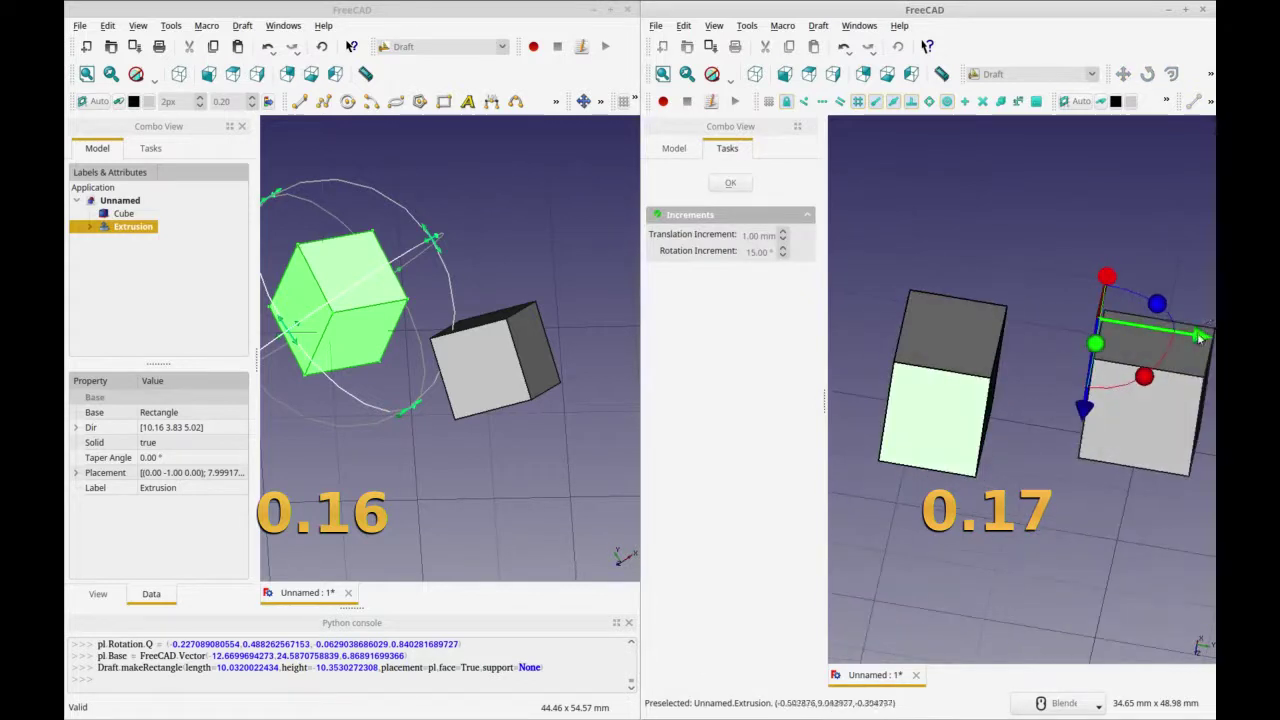
left_click_drag(1200, 338, 1162, 336)
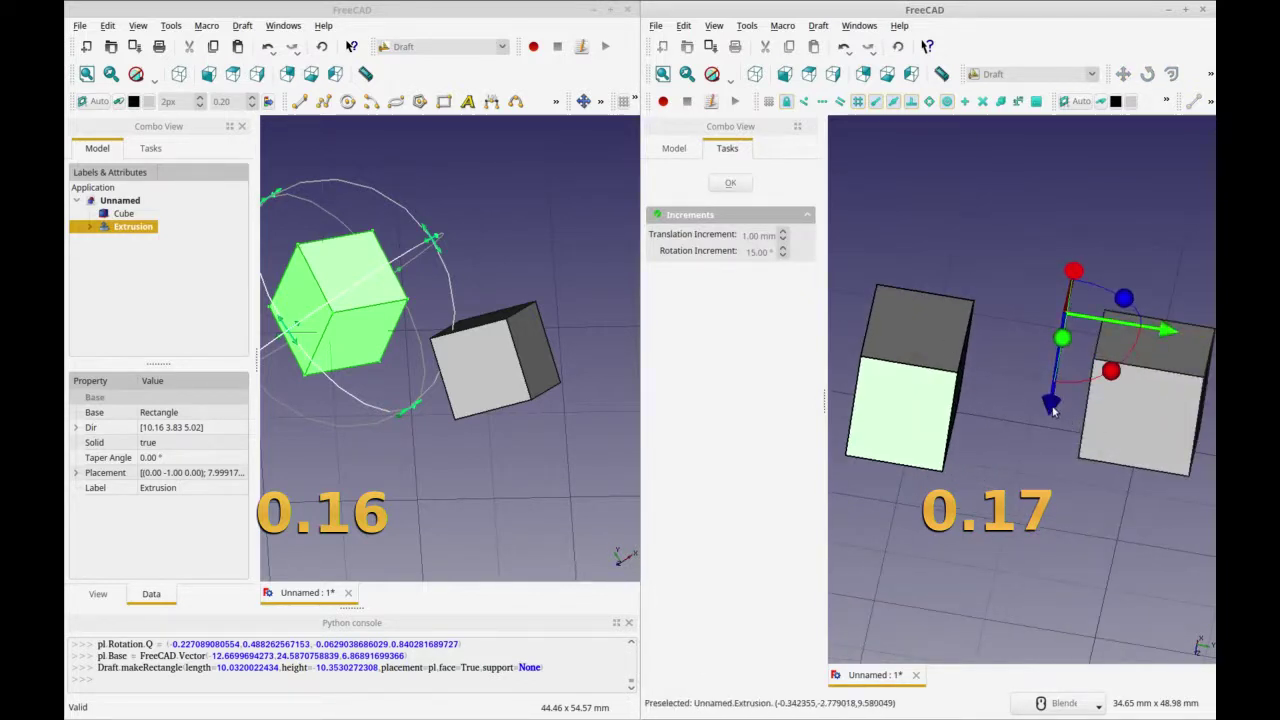
left_click_drag(1052, 410, 1072, 233)
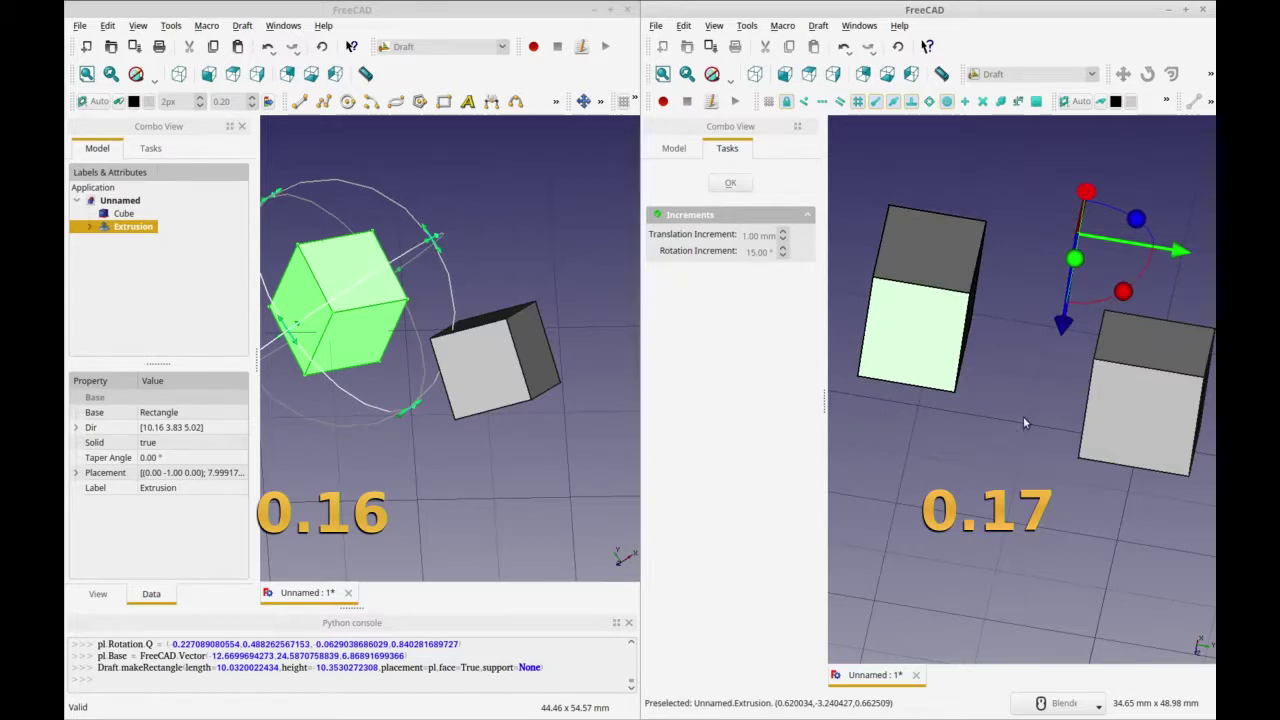
- Examine where the Transform handles sit relative to the extrusion in 0.17, at different zoom levels, and compare them with those in 0.16
middle_click_drag(1023, 418, 945, 375)
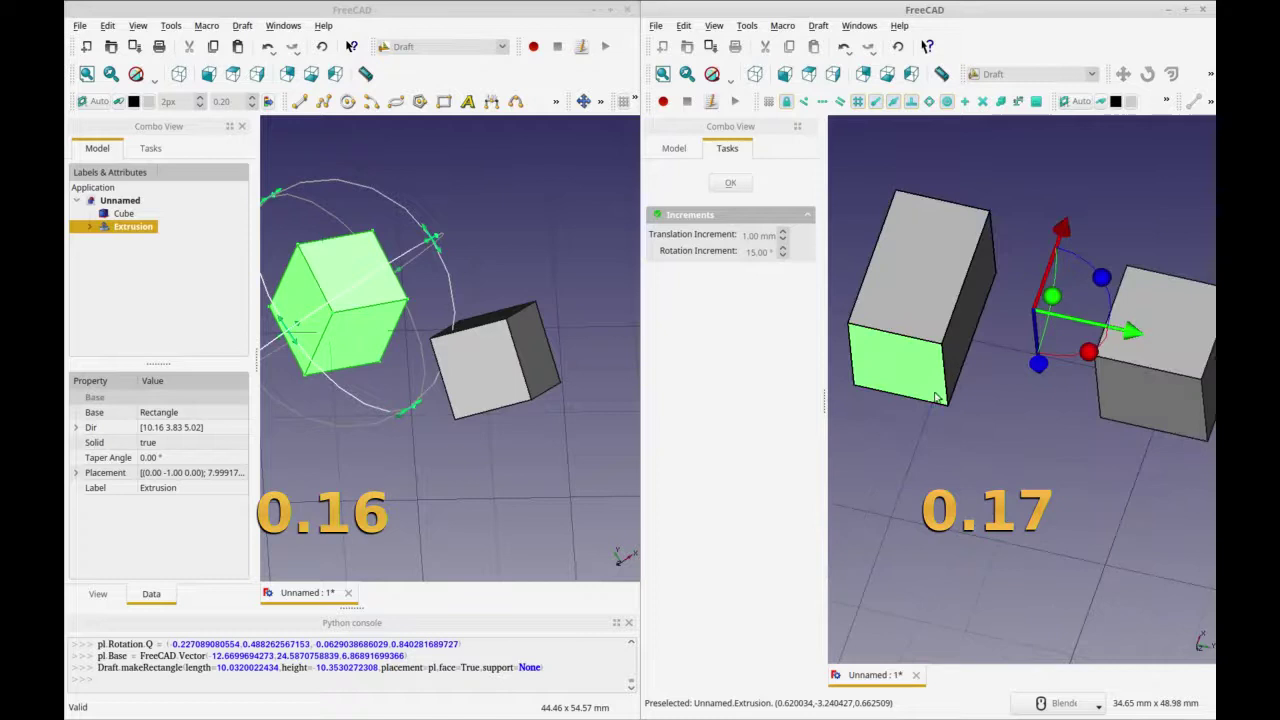
key("1")
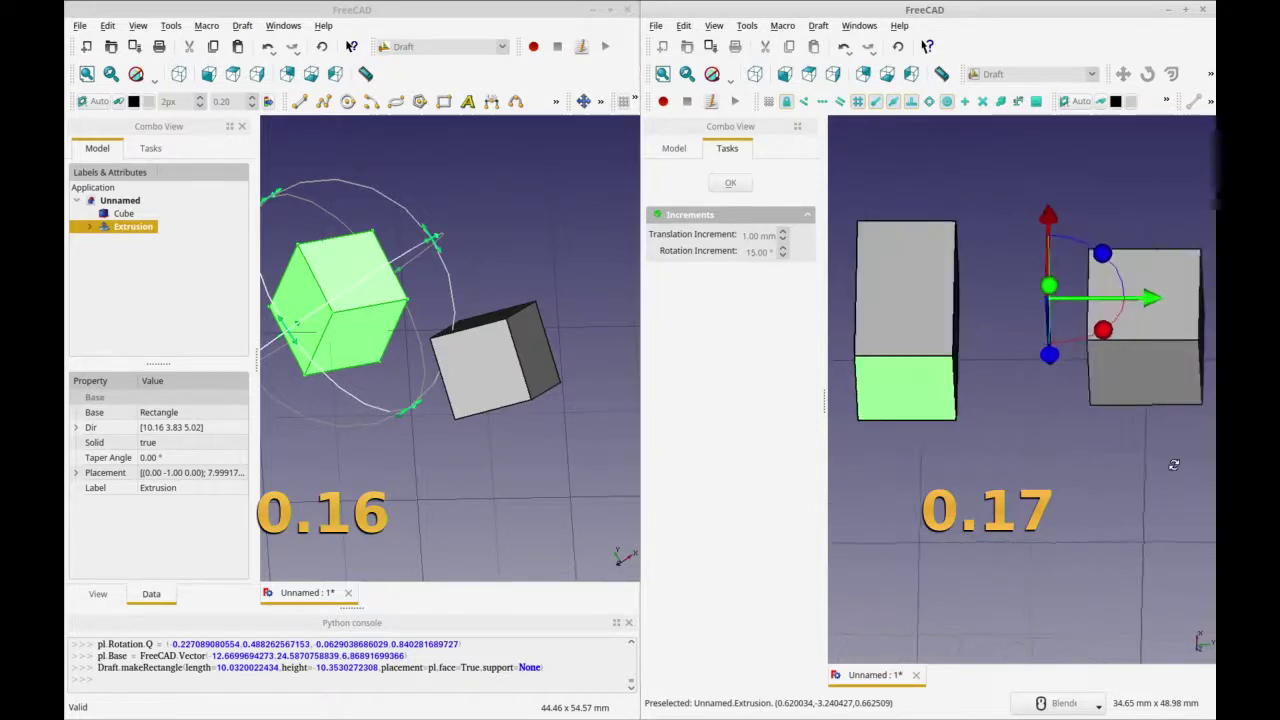
scroll(1141, 495, "down", 8)
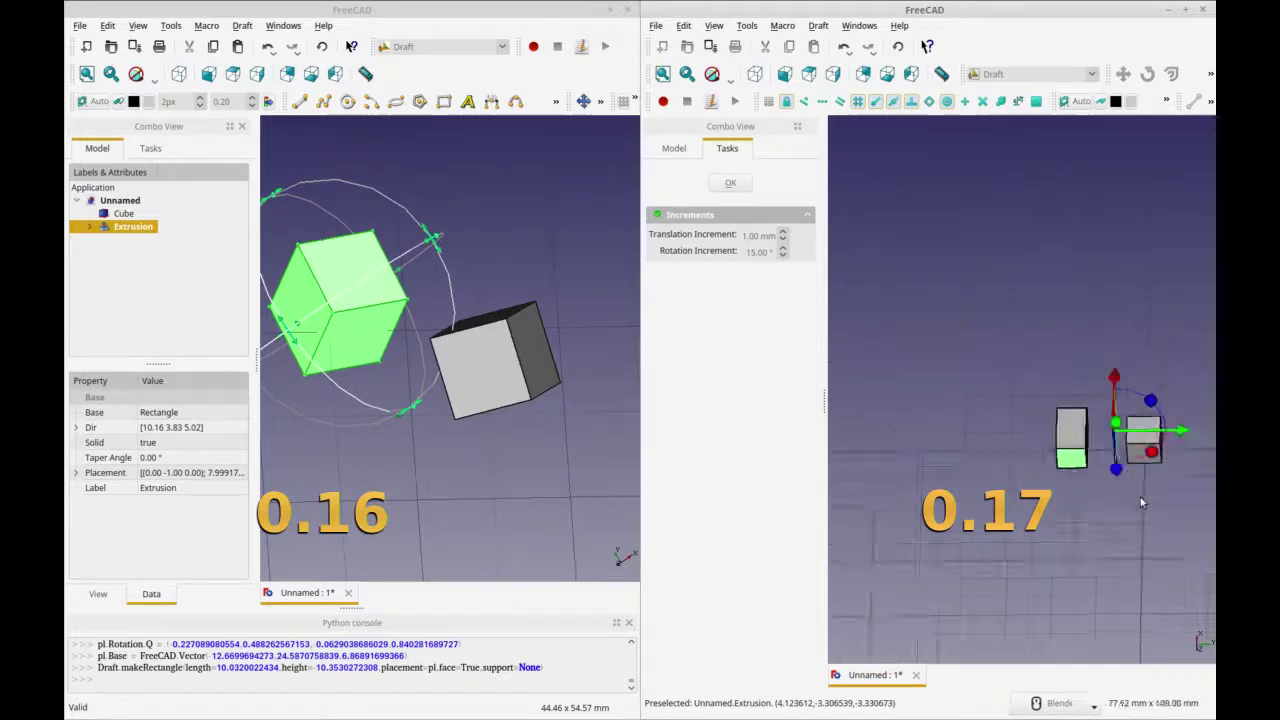
middle_click_drag(1141, 534, 1078, 468, "shift")
scroll(1078, 468, "down", 2)
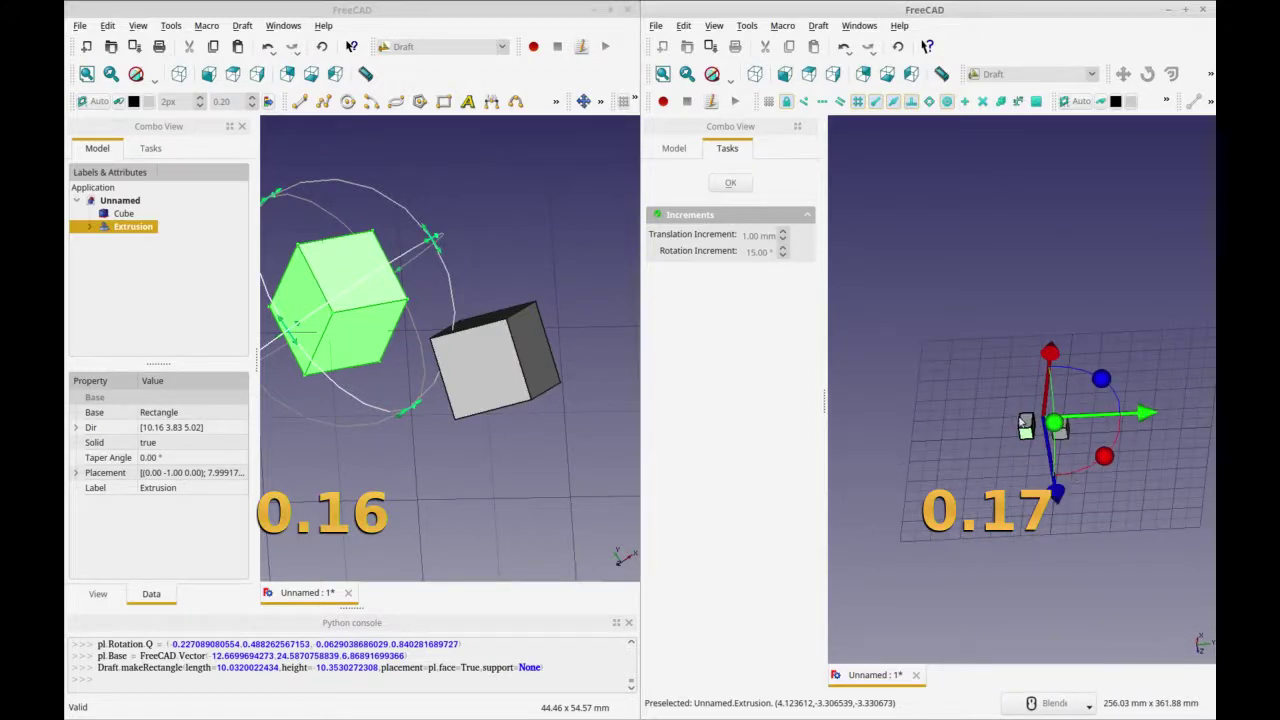
mouse_move(1074, 459)
middle_mouse_down()
mouse_move(1088, 486)
mouse_move(1070, 531)
mouse_move(1063, 460)
middle_mouse_up()
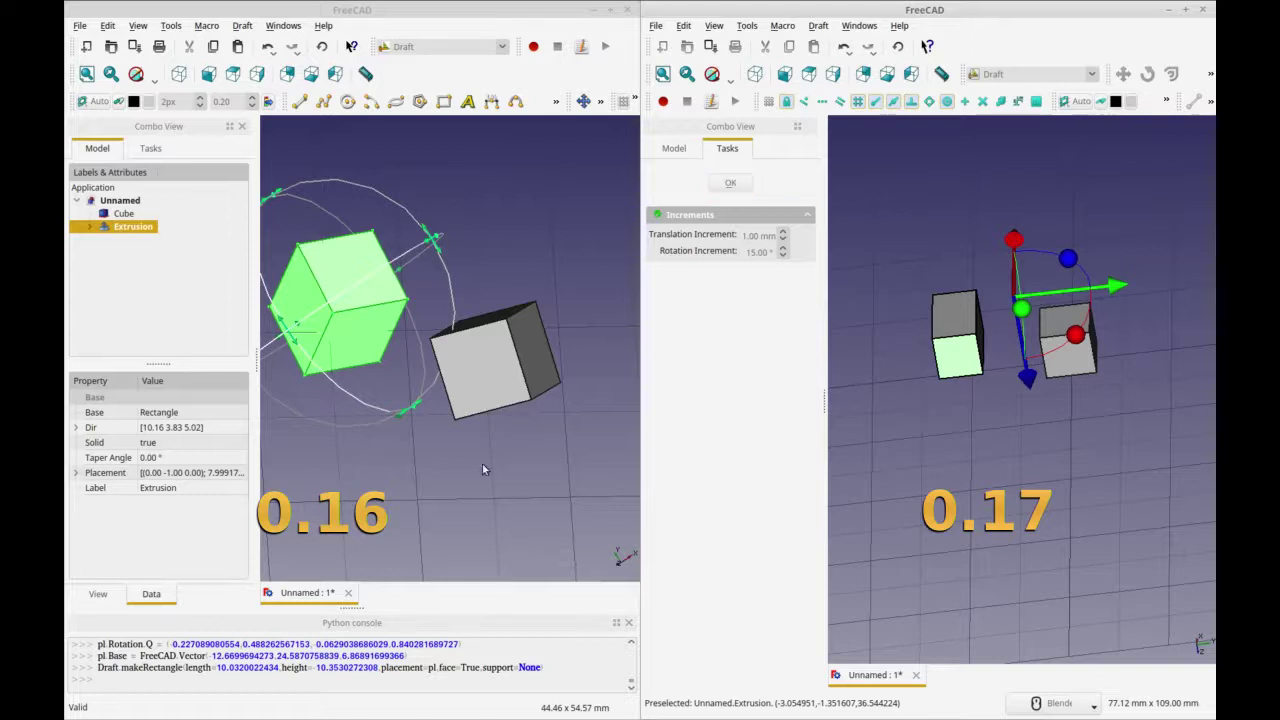
middle_click_drag(482, 465, 577, 455)
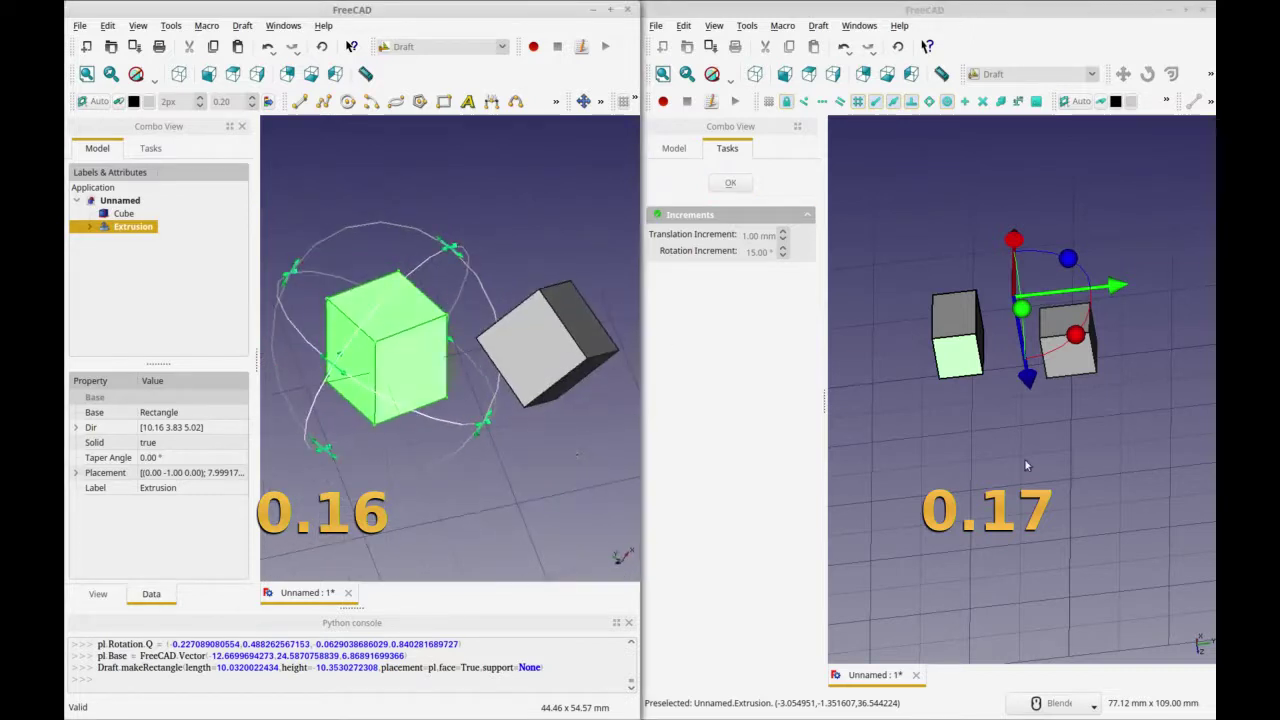
middle_click_drag(1025, 465, 1008, 469)
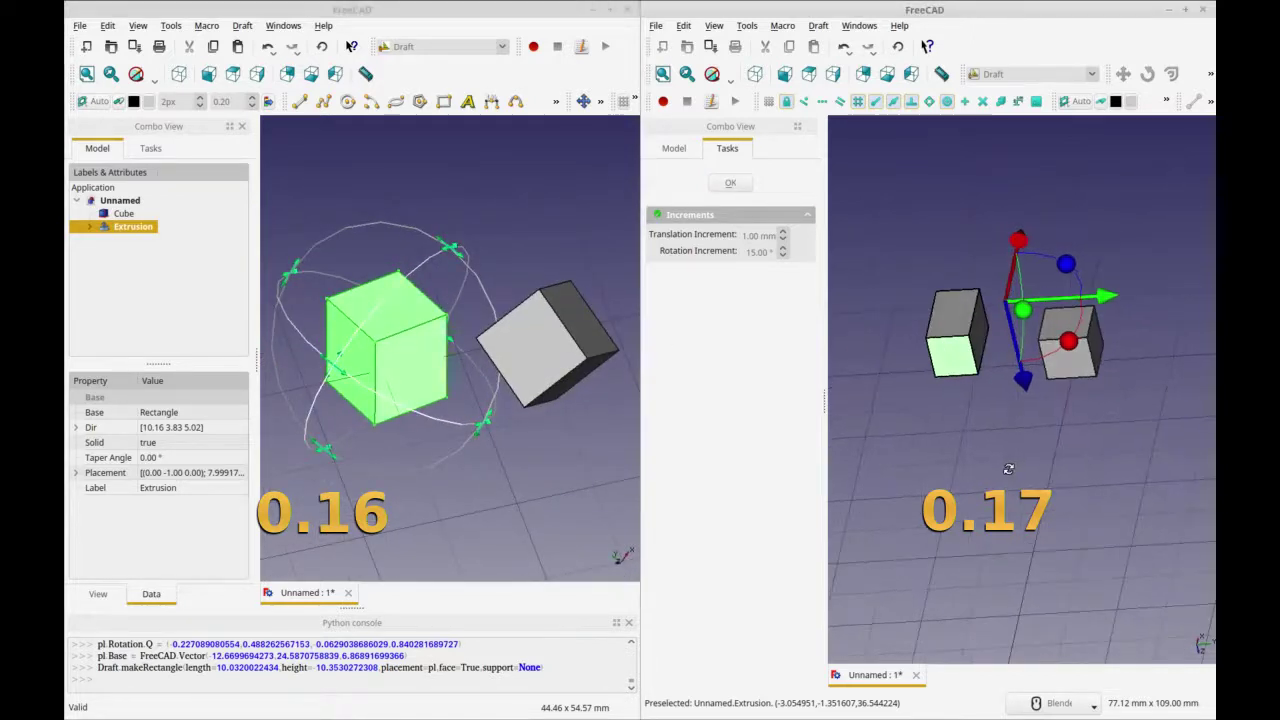
- Finish transforming the 0.17 extrusion and start Transform on the 0.17 cube
left_click(730, 183)
left_click(698, 214)
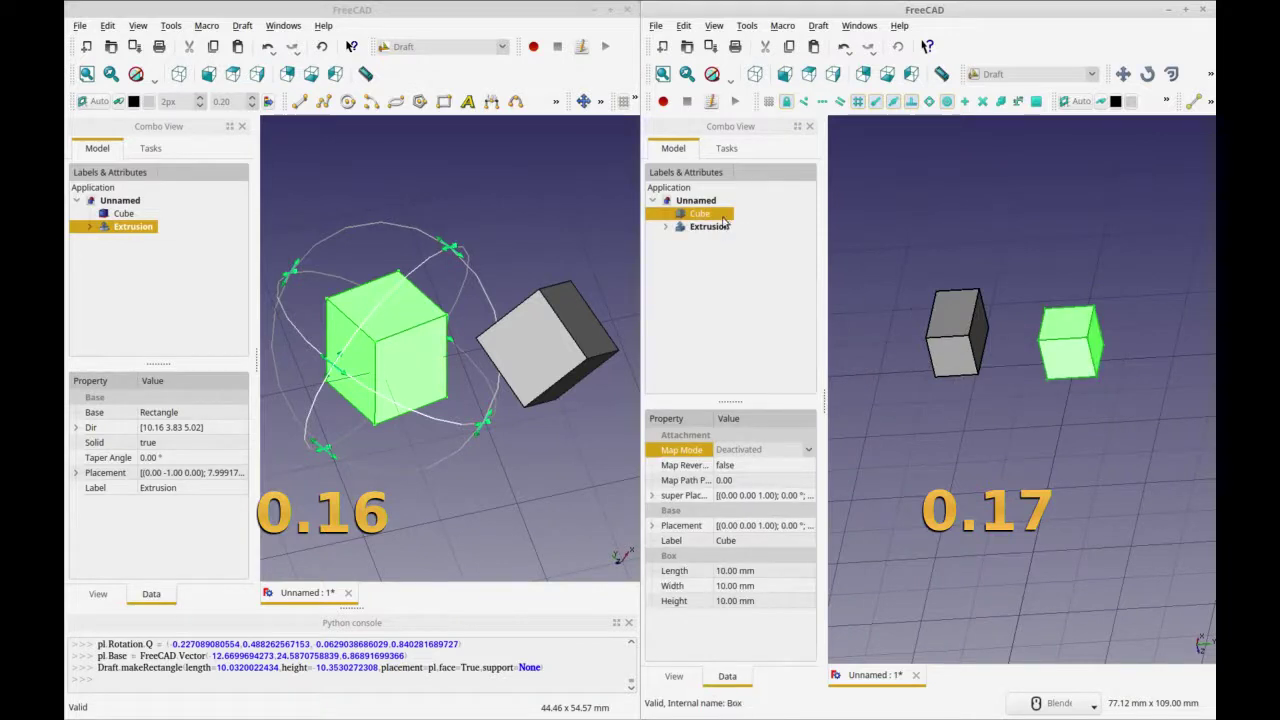
double_click(722, 215)
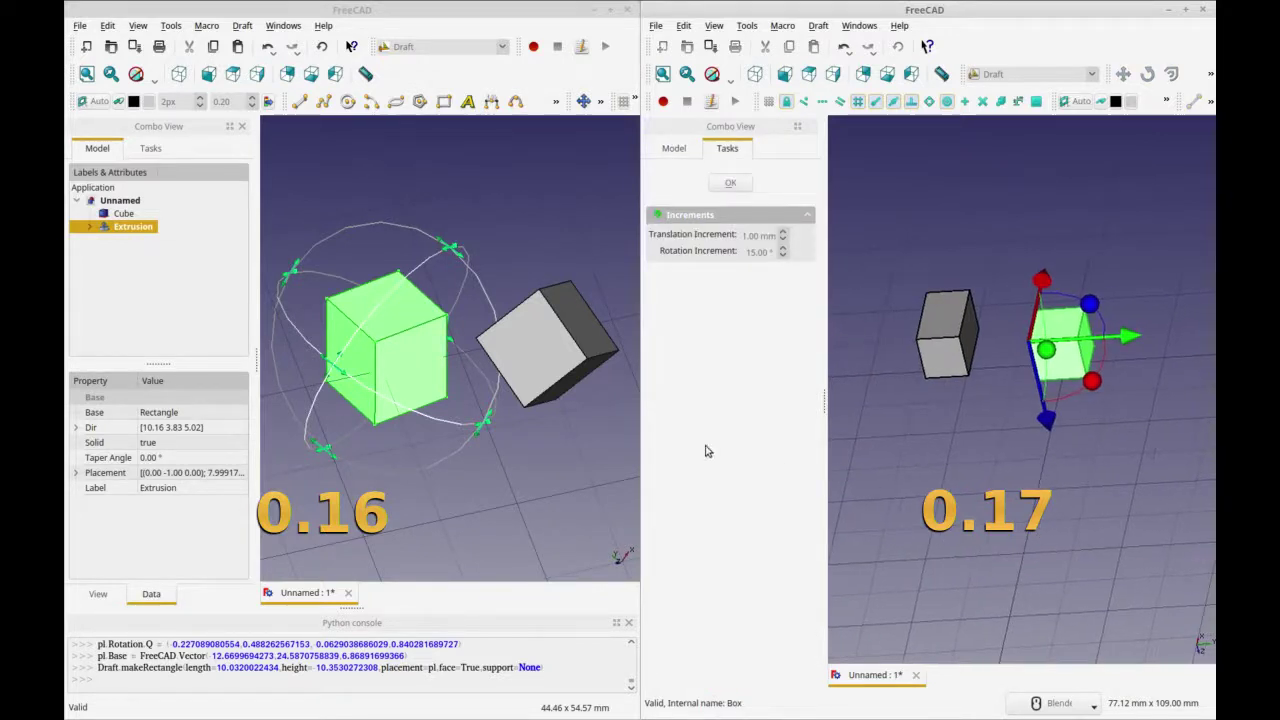